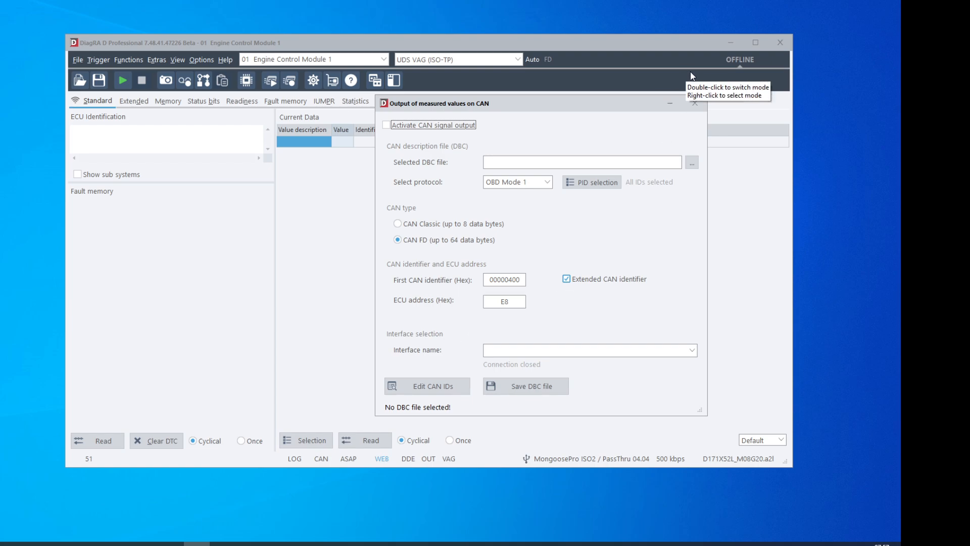
# Step: Close the CAN output settings and set the diagnostic interface to DiagRA S, FD (PassThru 04.04)
pyautogui.click(694, 103)
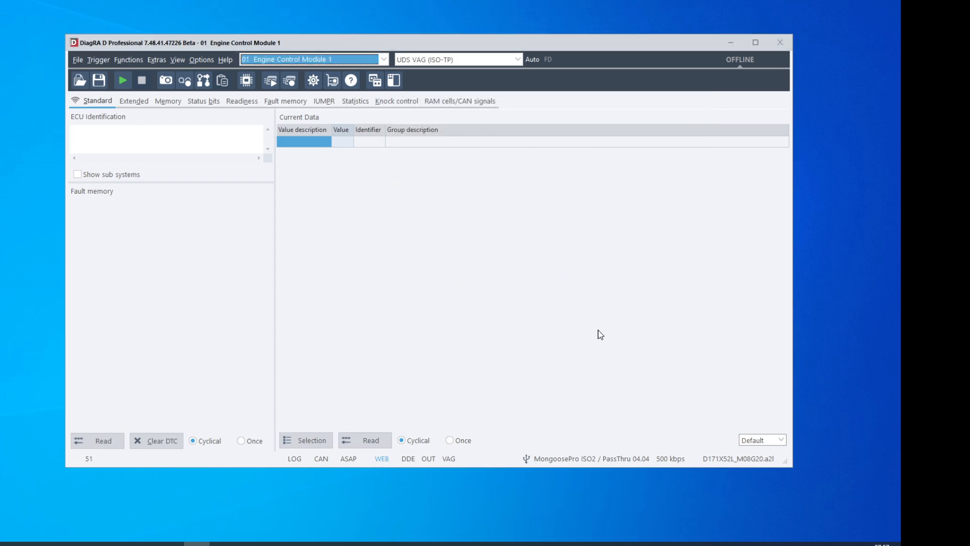
pyautogui.doubleClick(559, 460)
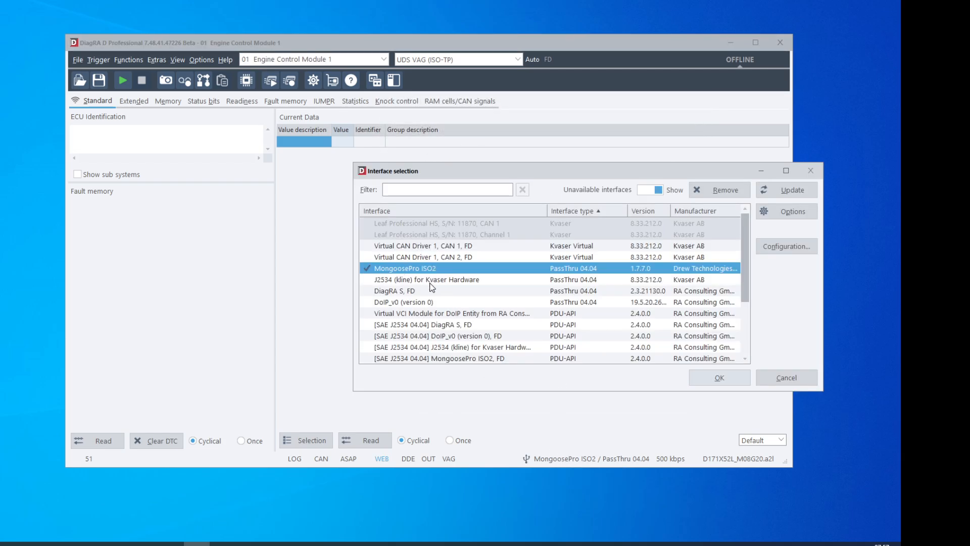
pyautogui.scroll(-3, 469, 277)
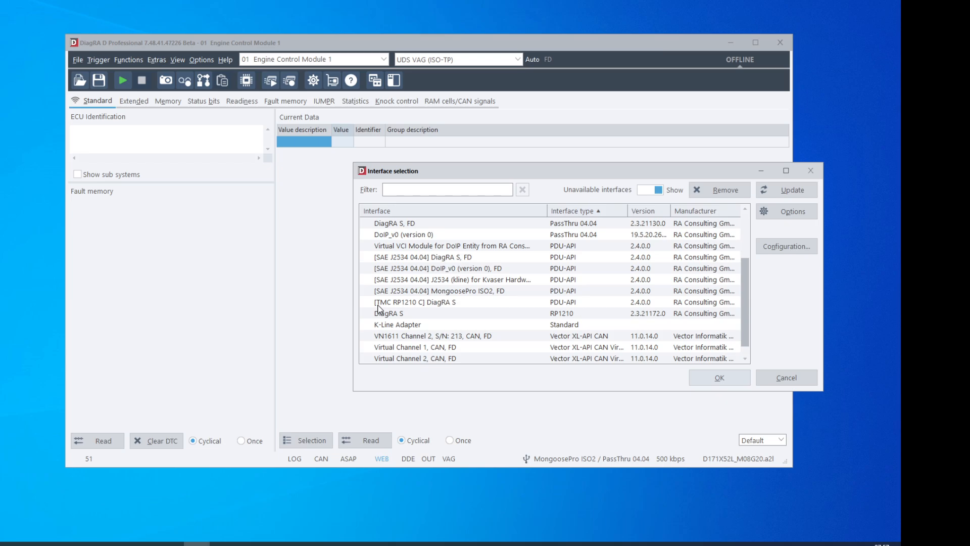
pyautogui.scroll(3, 419, 303)
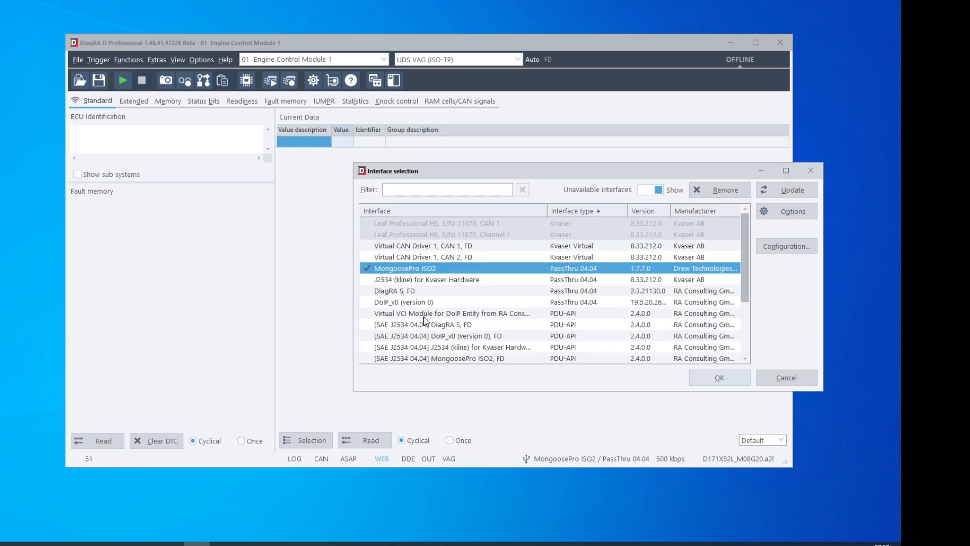
pyautogui.click(394, 294)
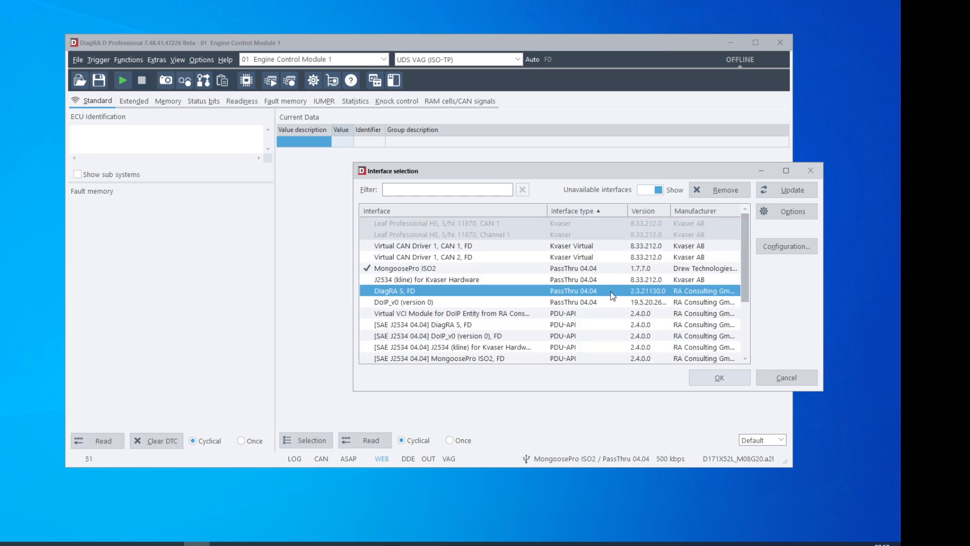
pyautogui.click(717, 383)
# Step: Switch to DiagRA S and load the project Test - Measuring drive
pyautogui.click(331, 544)
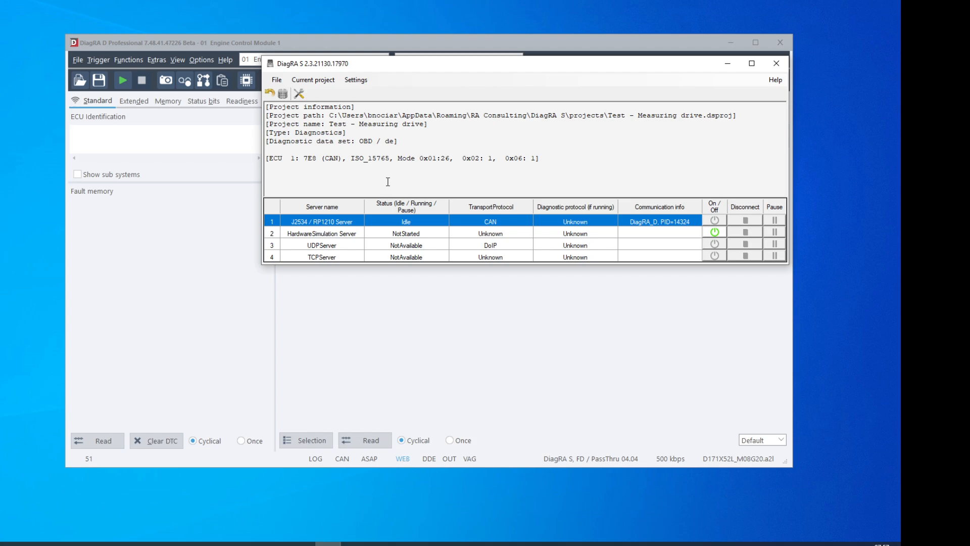
pyautogui.click(276, 79)
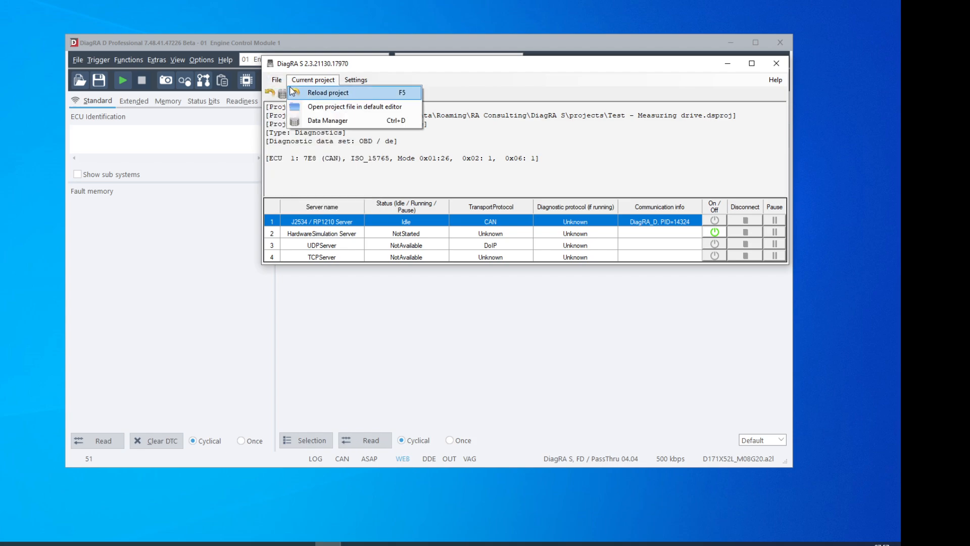
pyautogui.moveTo(360, 106)
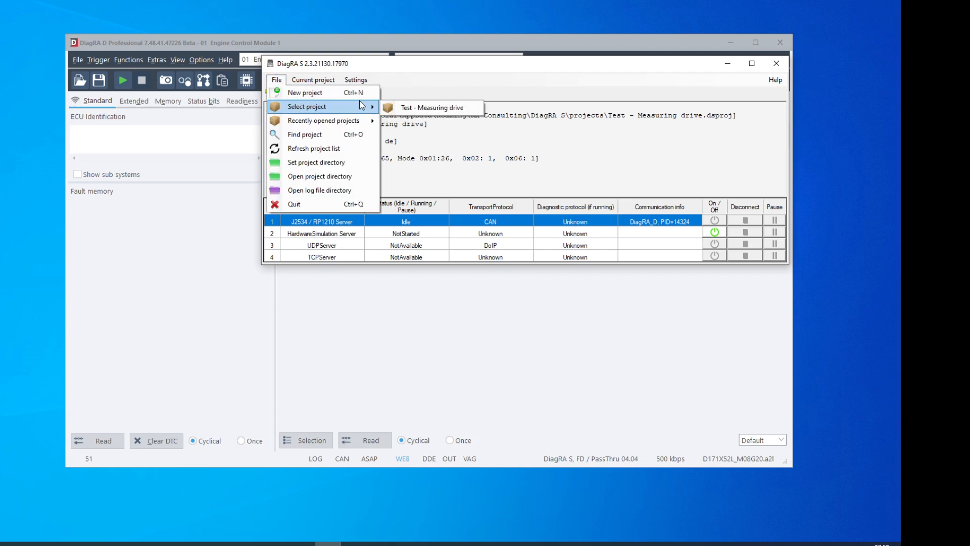
pyautogui.click(413, 108)
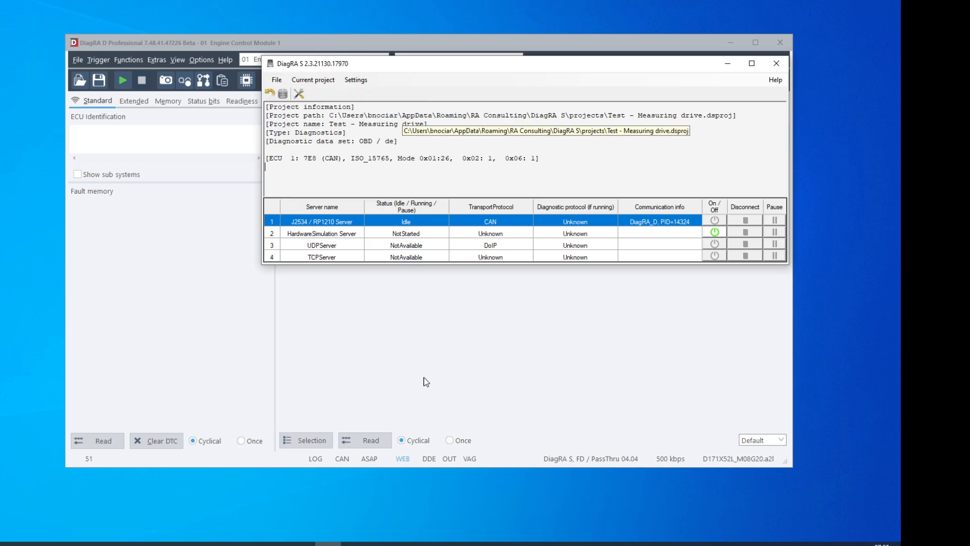
# Step: Return to DiagRA D, set the Scan-Tool protocol to ISO 15765-4 (CAN), and start communication
pyautogui.click(384, 291)
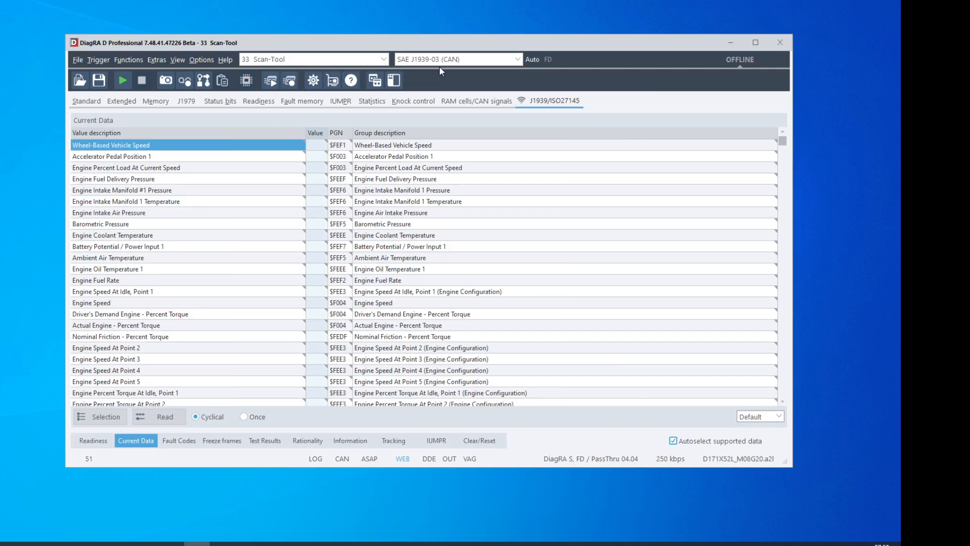
pyautogui.click(446, 59)
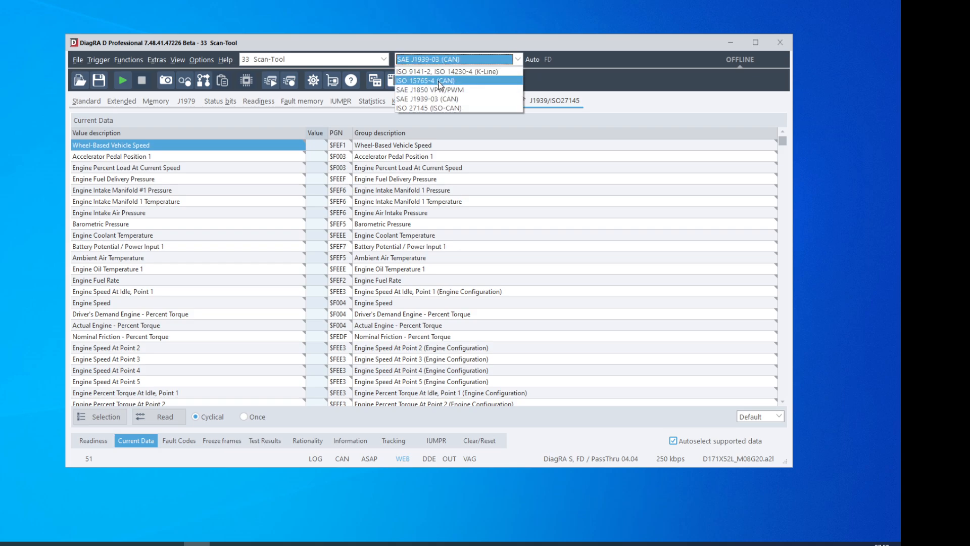
pyautogui.click(440, 81)
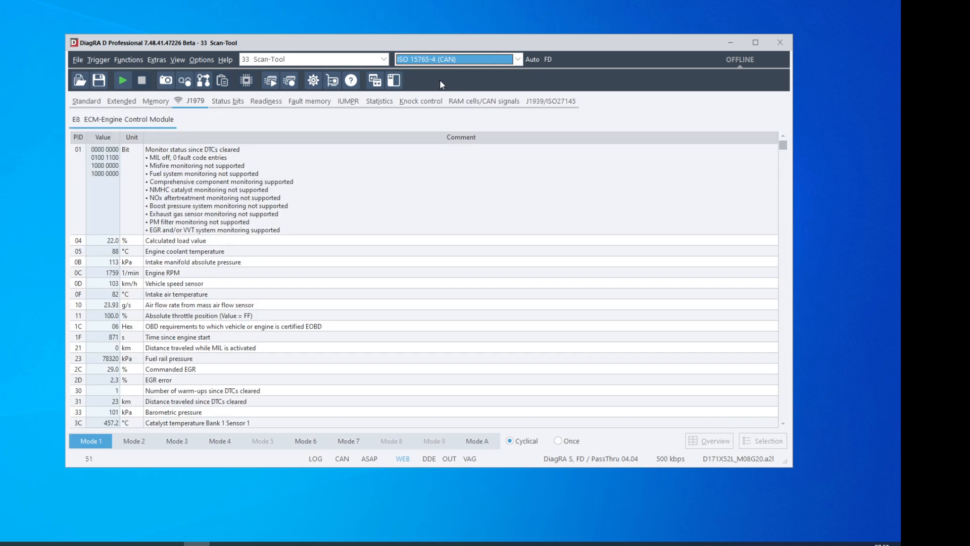
pyautogui.click(123, 81)
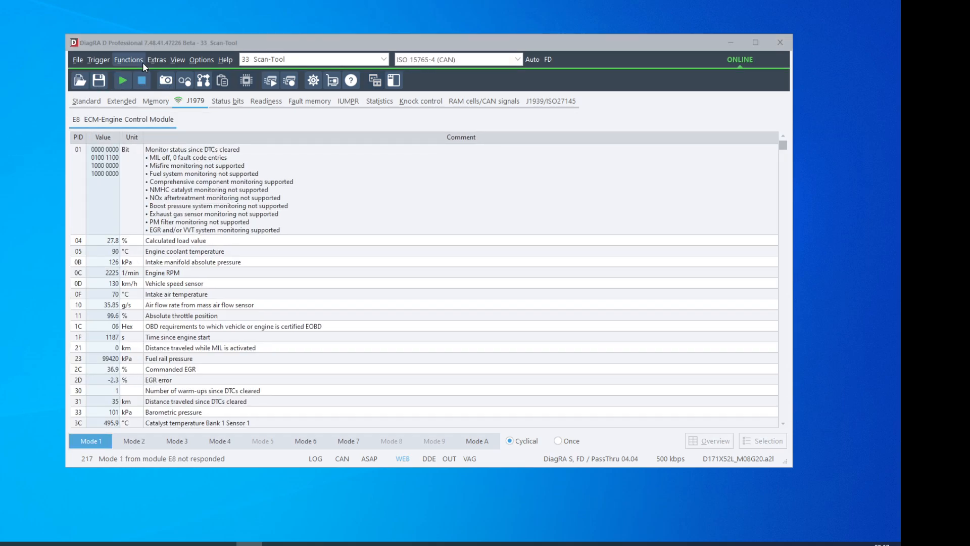
# Step: Open the configuration for the output of measured values on CAN
pyautogui.click(159, 60)
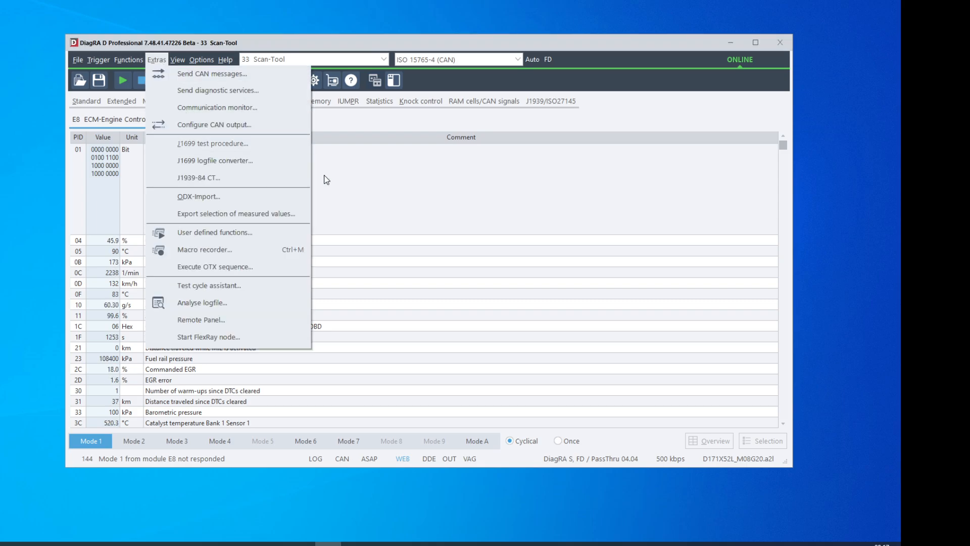
pyautogui.click(382, 202)
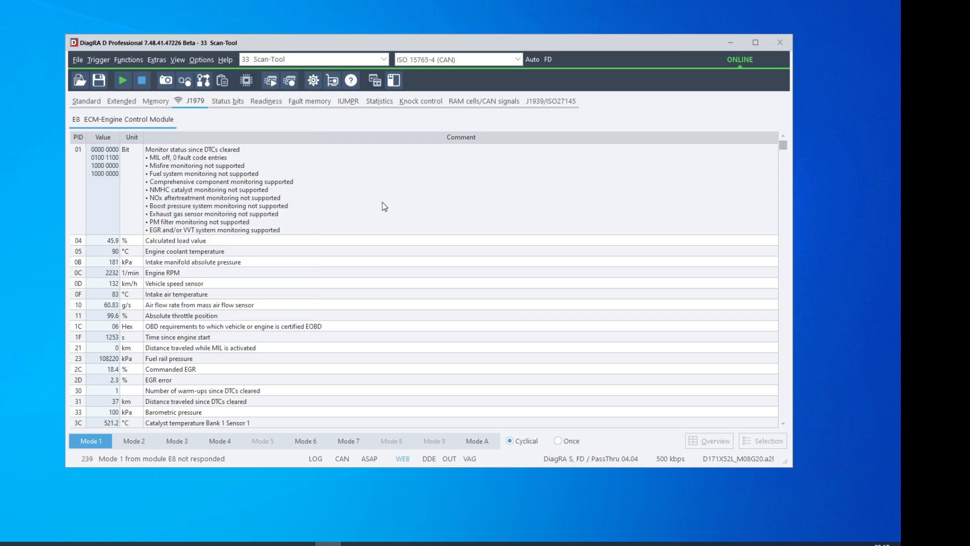
pyautogui.click(452, 459)
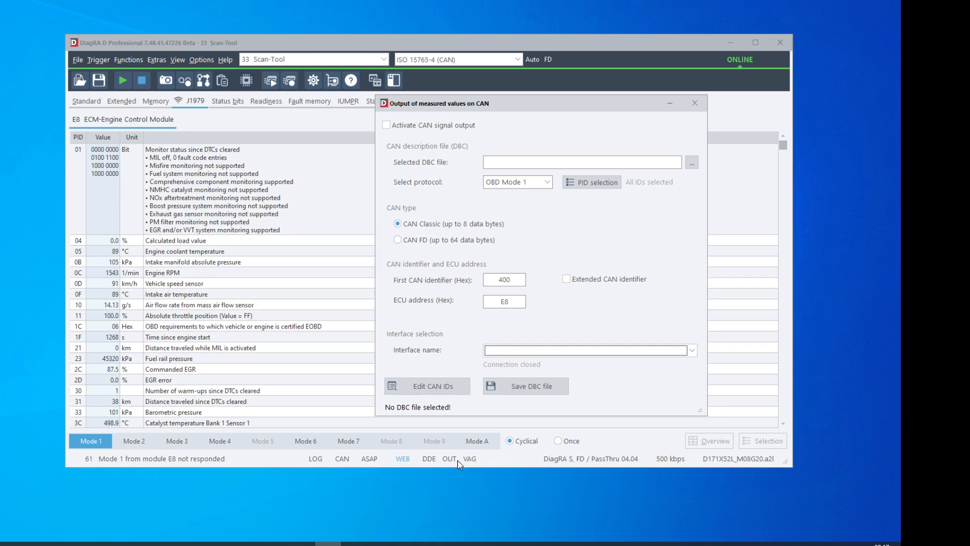
# Step: Try to activate the CAN signal output without an interface or DBC file selected
pyautogui.click(390, 125)
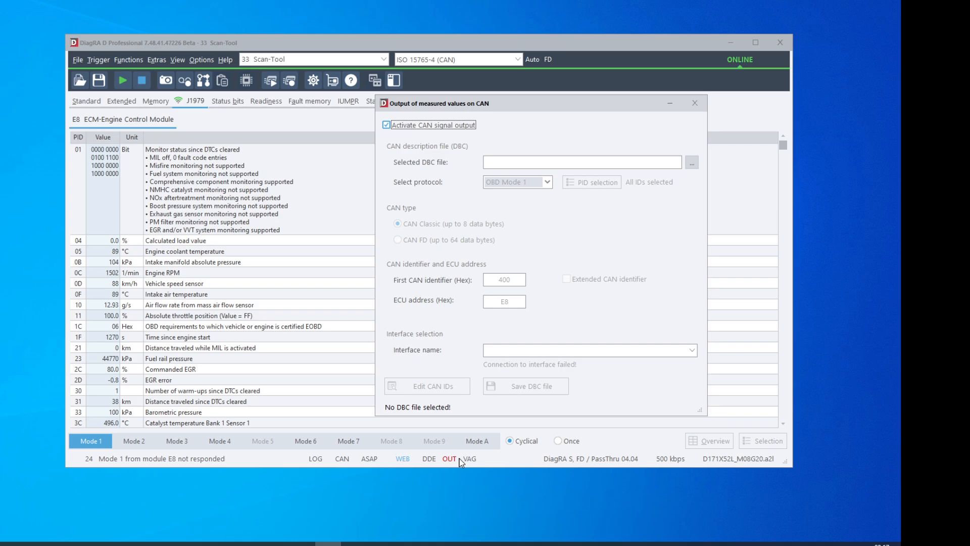
pyautogui.moveTo(460, 462)
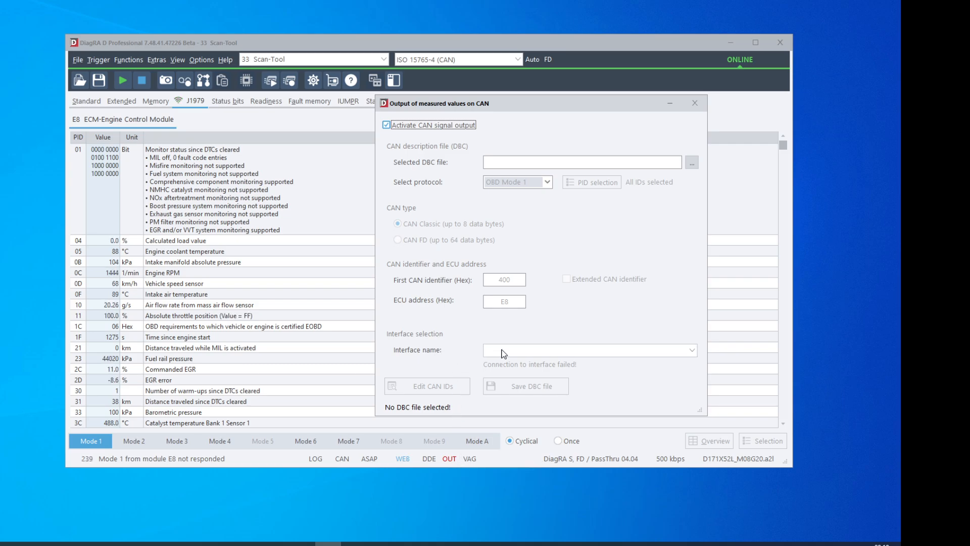
pyautogui.click(387, 126)
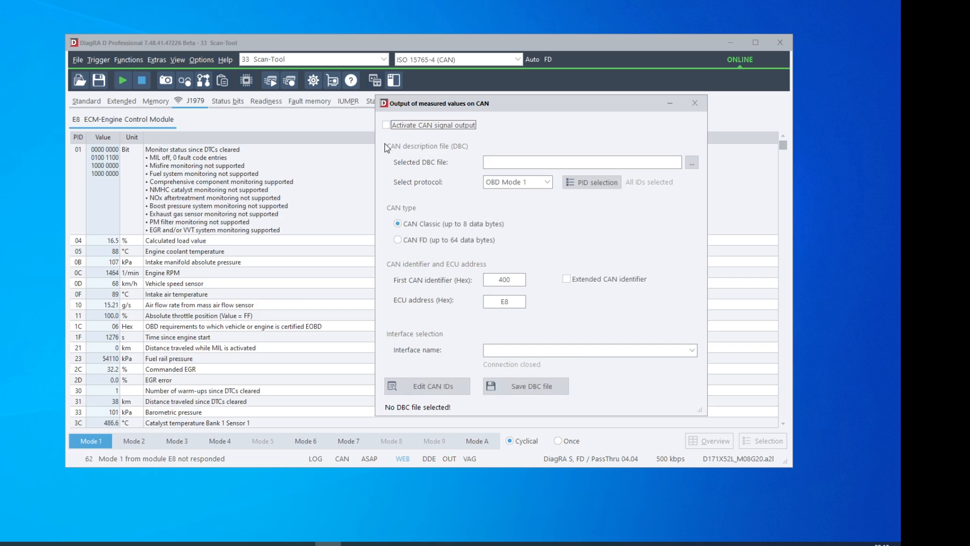
# Step: Set the output interface to Kvaser Virtual - Virtual CAN Driver 1, CAN 1, FD and accept the existing OBD Mode 1 PID selection
pyautogui.click(648, 354)
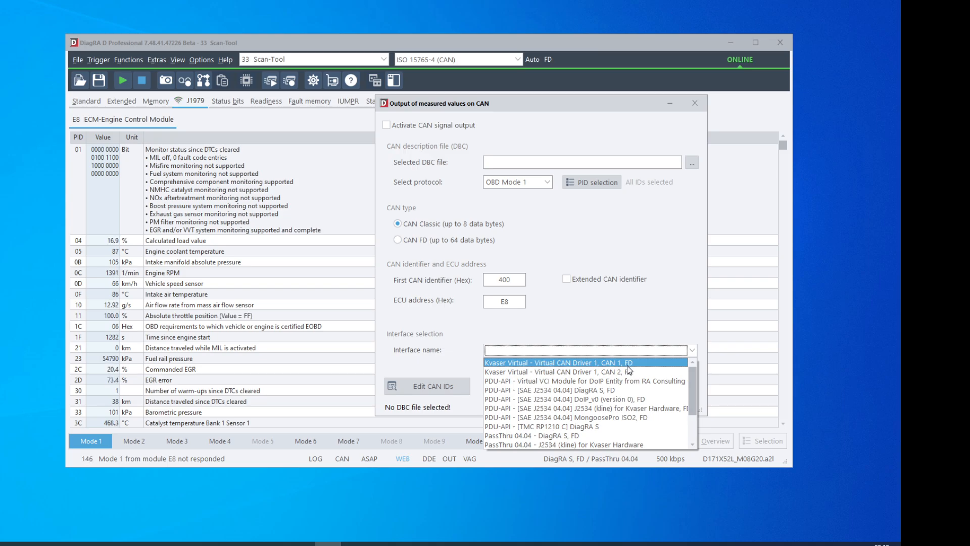
pyautogui.click(626, 363)
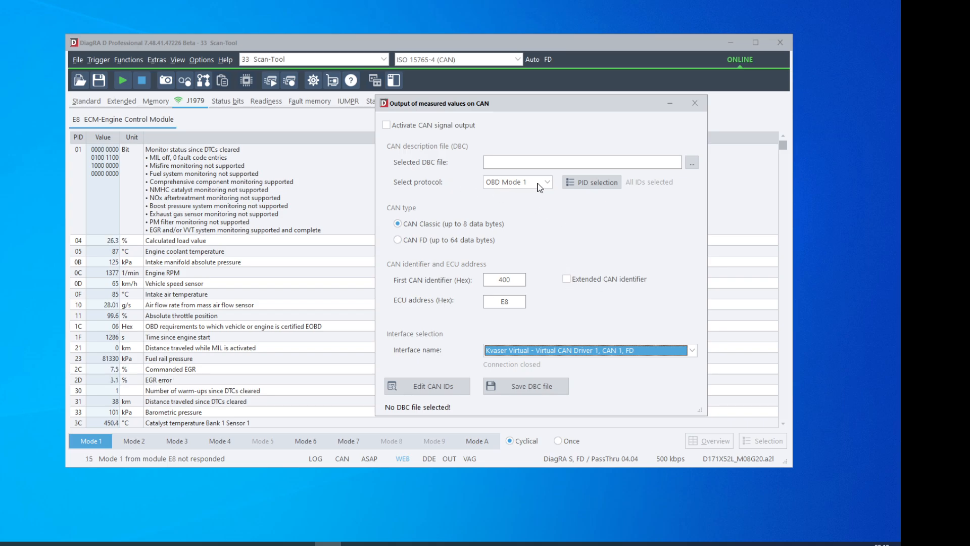
pyautogui.click(583, 183)
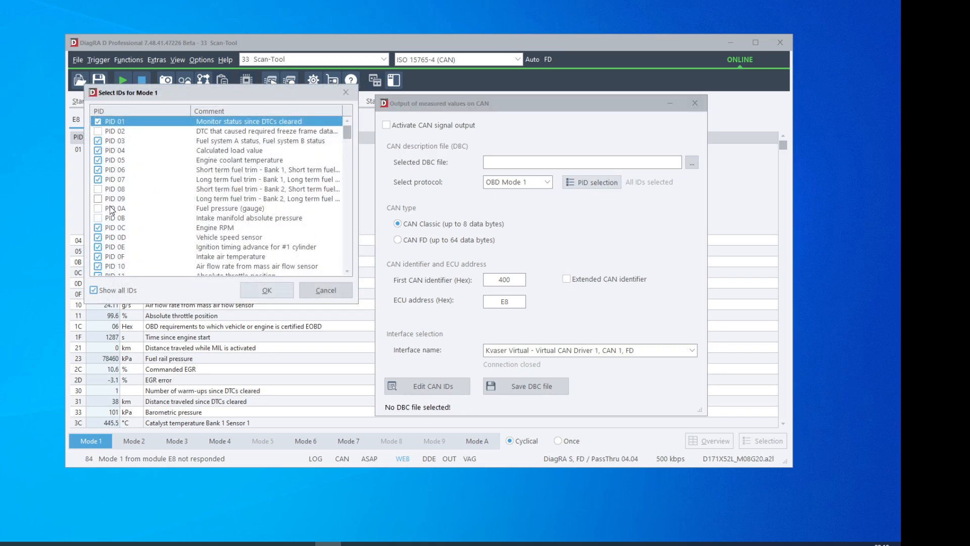
pyautogui.click(254, 285)
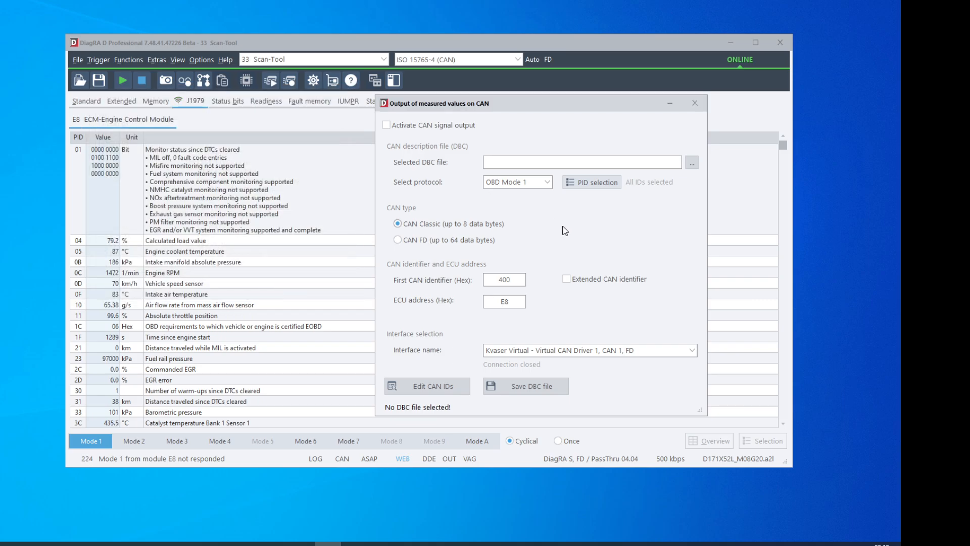
# Step: Save the CAN description file as Test.dbc and activate the CAN signal output
pyautogui.click(540, 388)
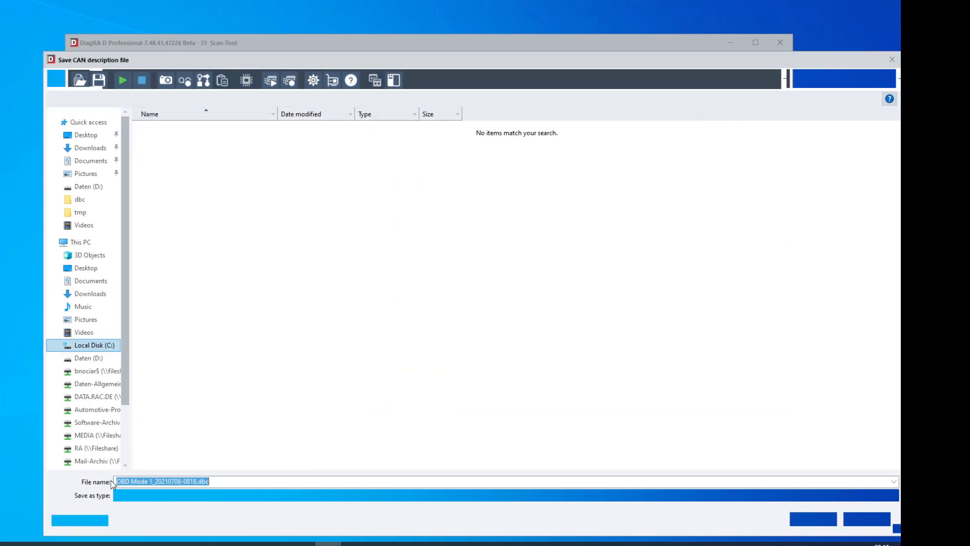
pyautogui.write('Test')
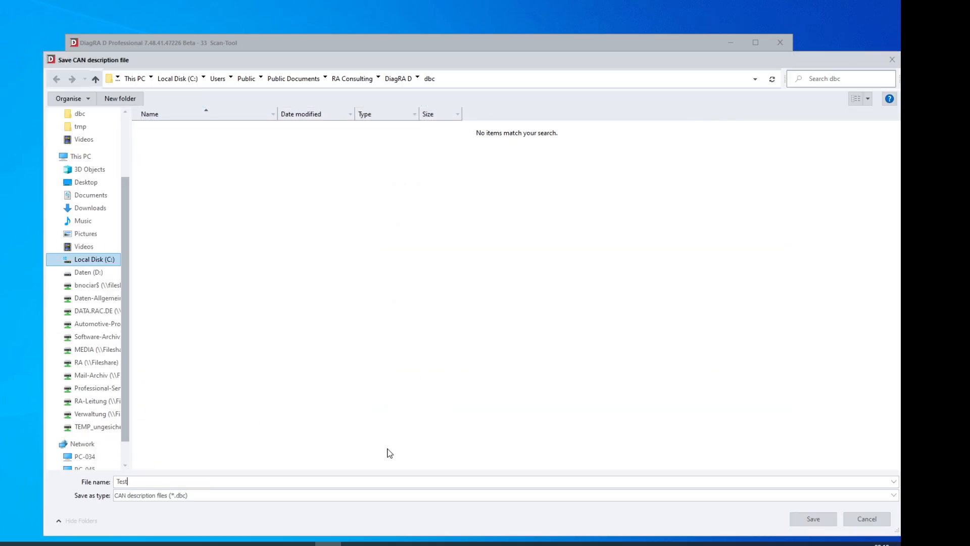
pyautogui.click(803, 516)
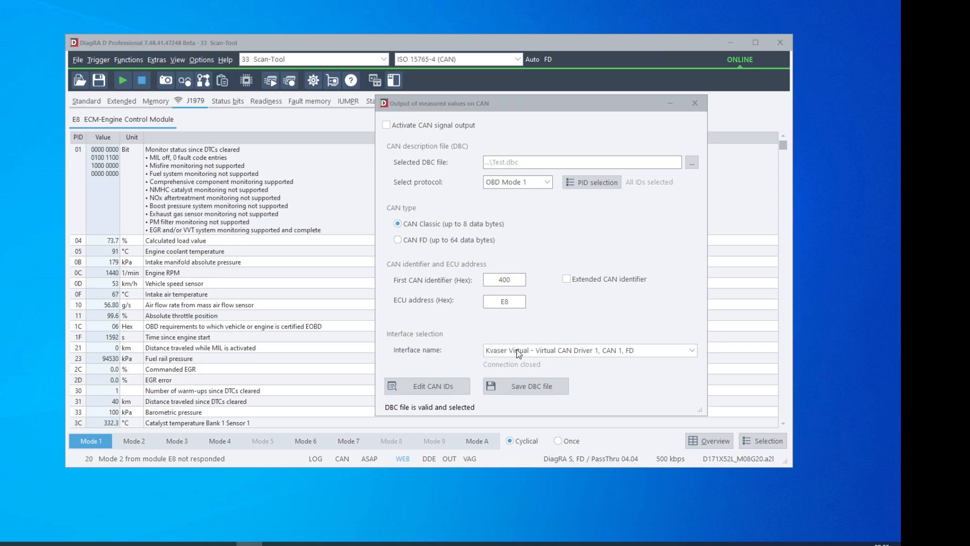
pyautogui.click(391, 126)
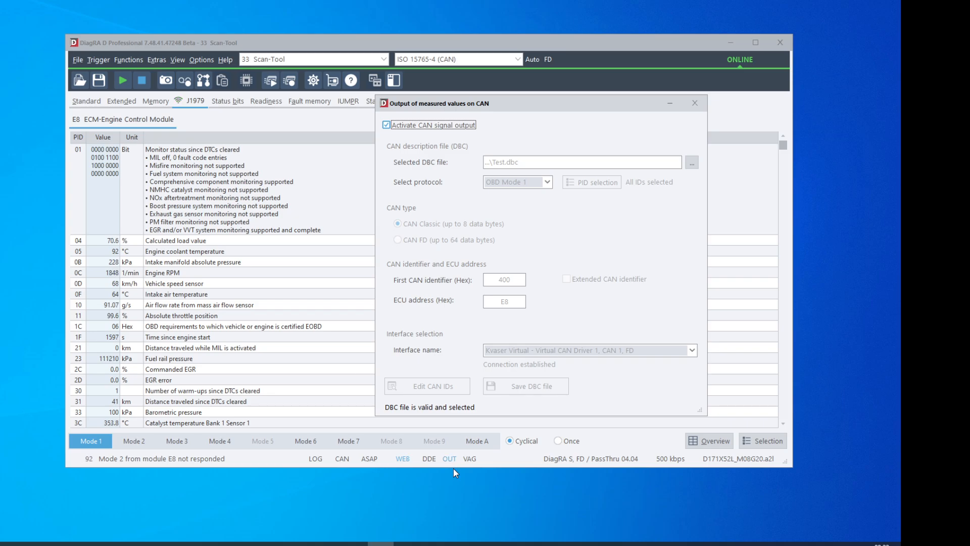
# Step: Minimise the open windows, switch to Kvaser CanKing, set the CAN channel to 2 - Kvaser Virtual CAN Driver, and start the run
pyautogui.click(730, 44)
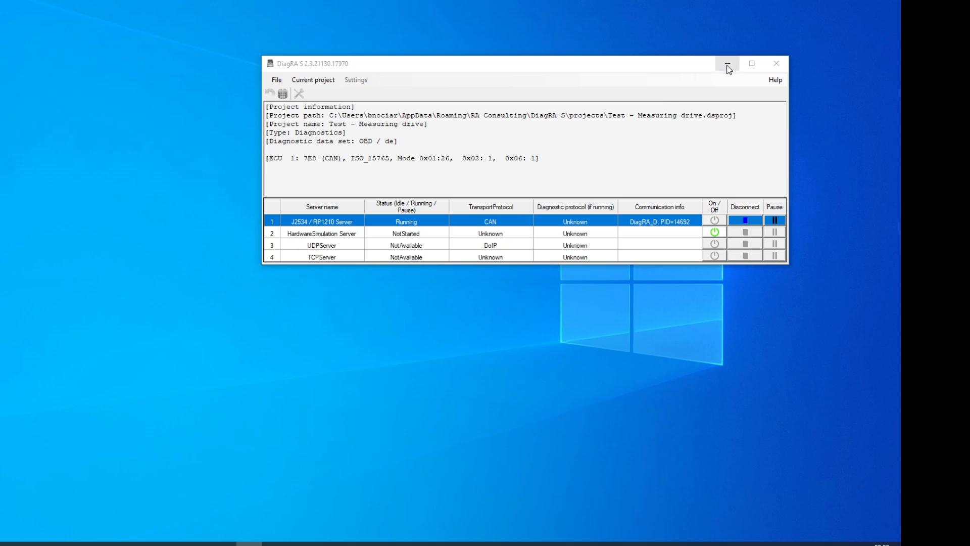
pyautogui.click(727, 65)
pyautogui.click(223, 543)
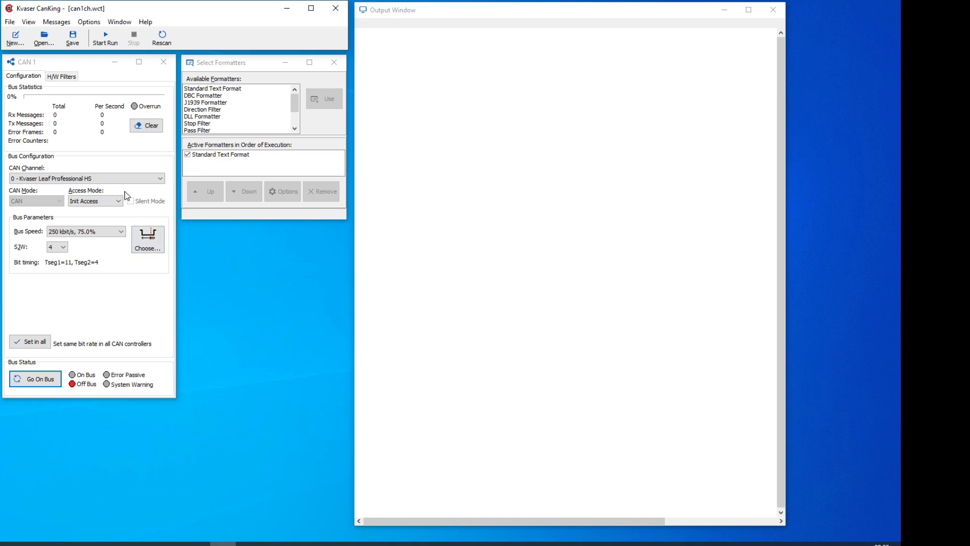
pyautogui.click(82, 182)
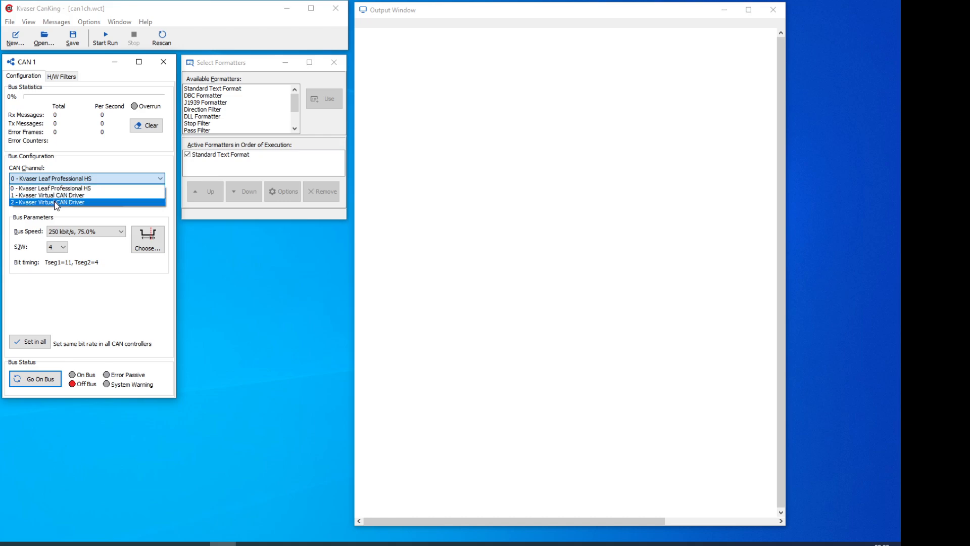
pyautogui.click(46, 202)
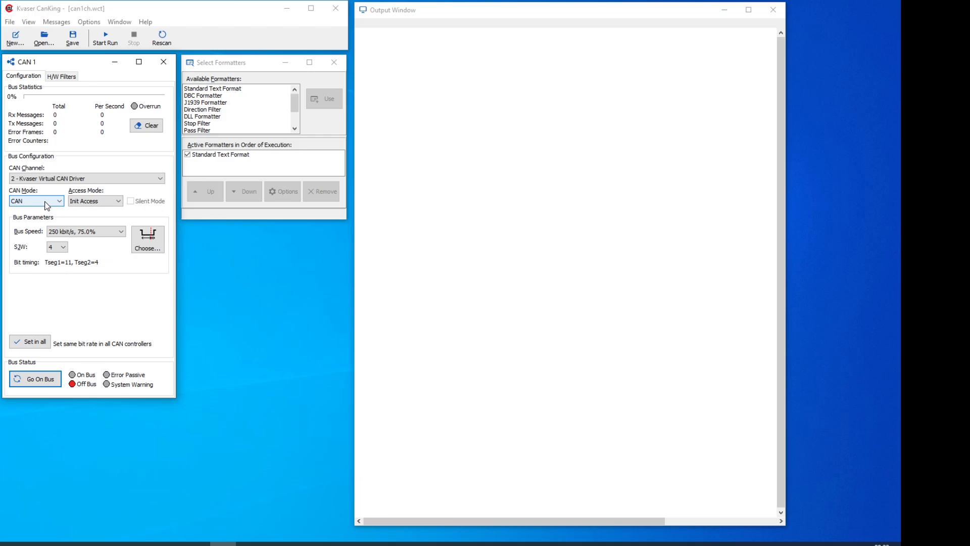
pyautogui.click(105, 36)
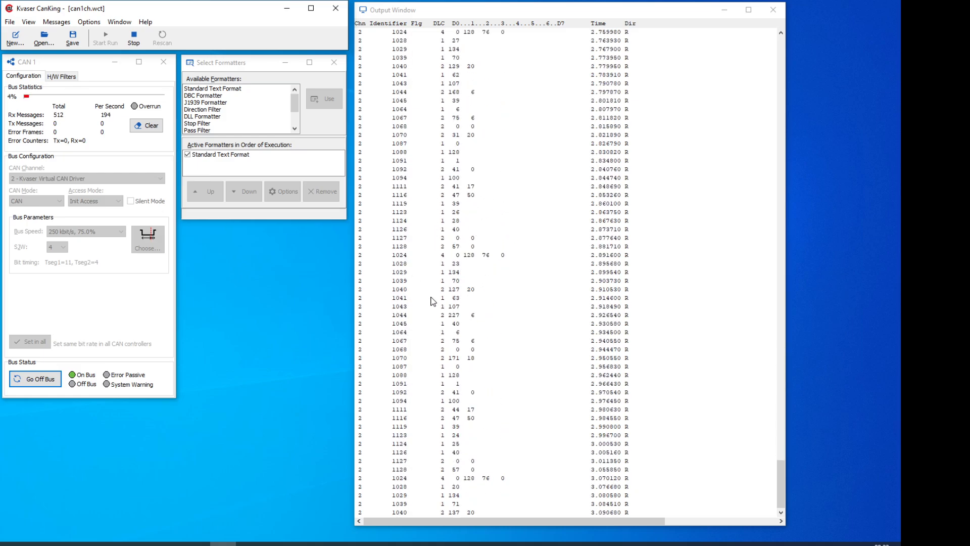
# Step: Add the DBC Formatter to the active formatters and place it above Standard Text Format
pyautogui.click(203, 96)
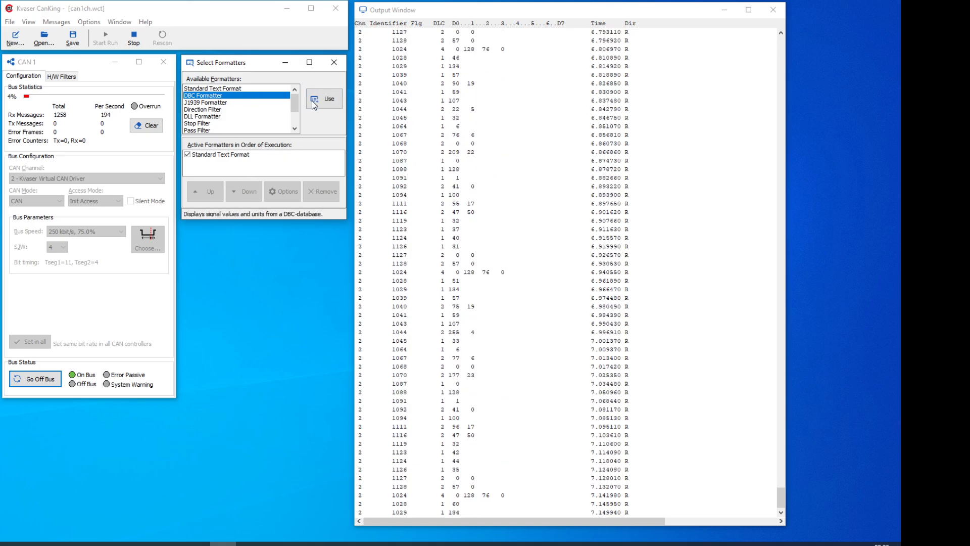
pyautogui.click(325, 99)
pyautogui.click(220, 162)
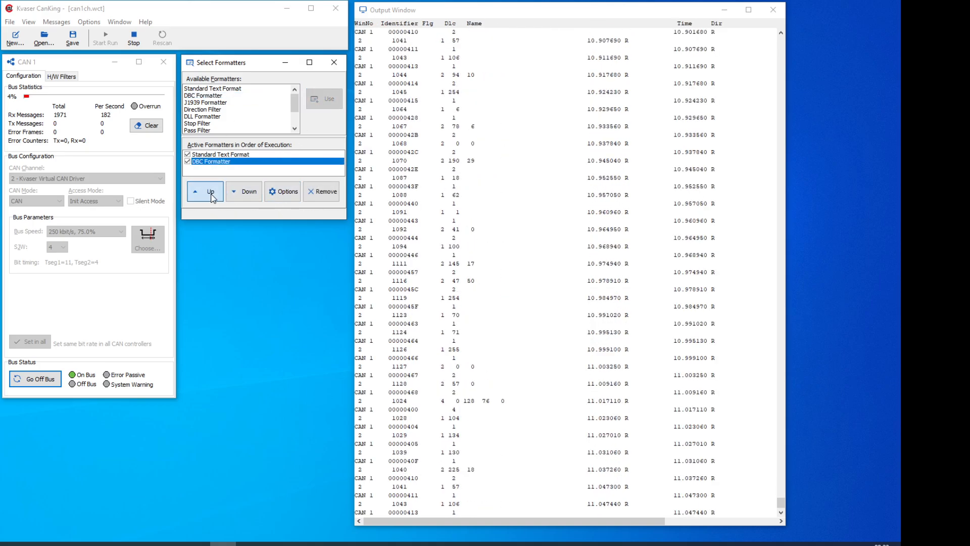
pyautogui.click(208, 192)
# Step: Open the DBC Formatter's options and bring up the database file selection for CAN 1
pyautogui.click(283, 192)
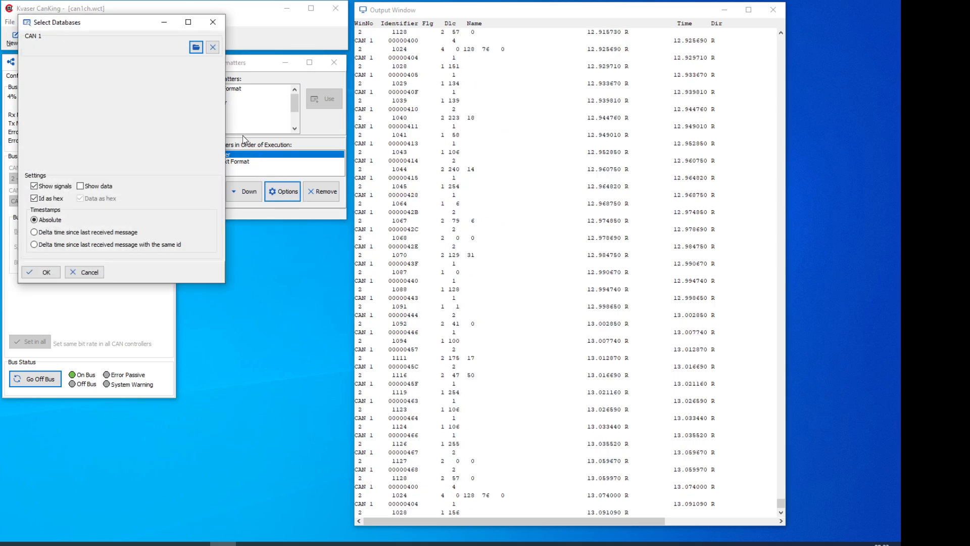
pyautogui.click(196, 49)
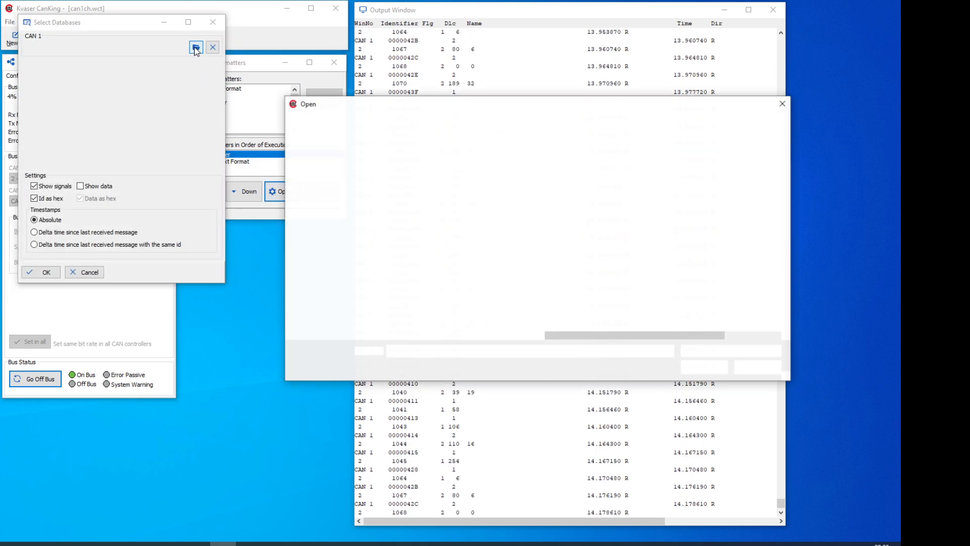
pyautogui.moveTo(493, 111); pyautogui.dragTo(382, 85)
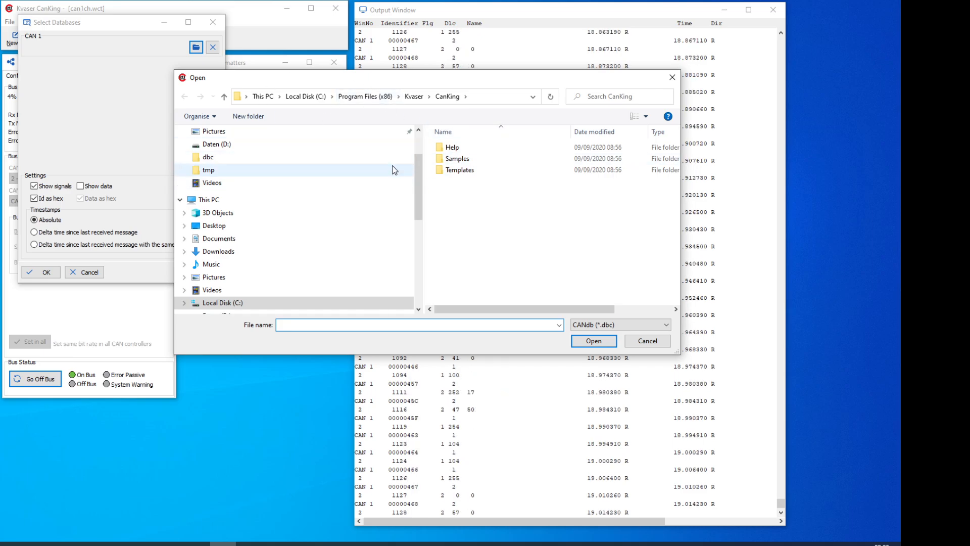
# Step: Switch to DiagRA D, browse to the folder containing Test.dbc, and copy its folder path
pyautogui.click(380, 544)
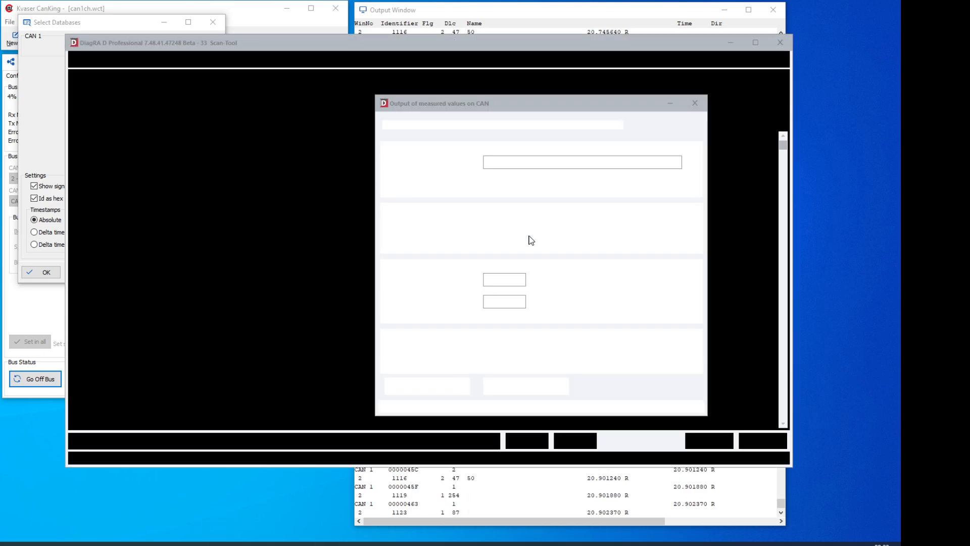
pyautogui.click(694, 163)
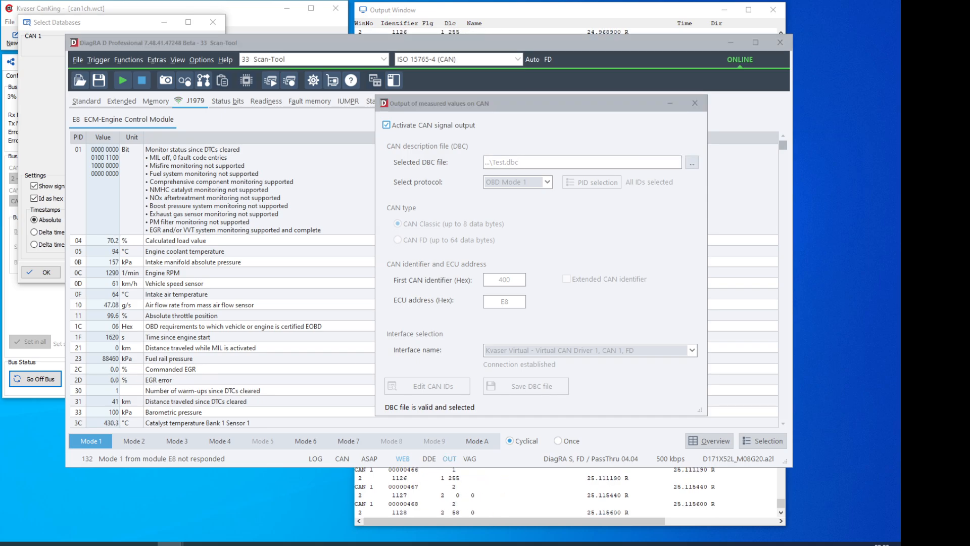
pyautogui.moveTo(0, 151); pyautogui.dragTo(665, 66)
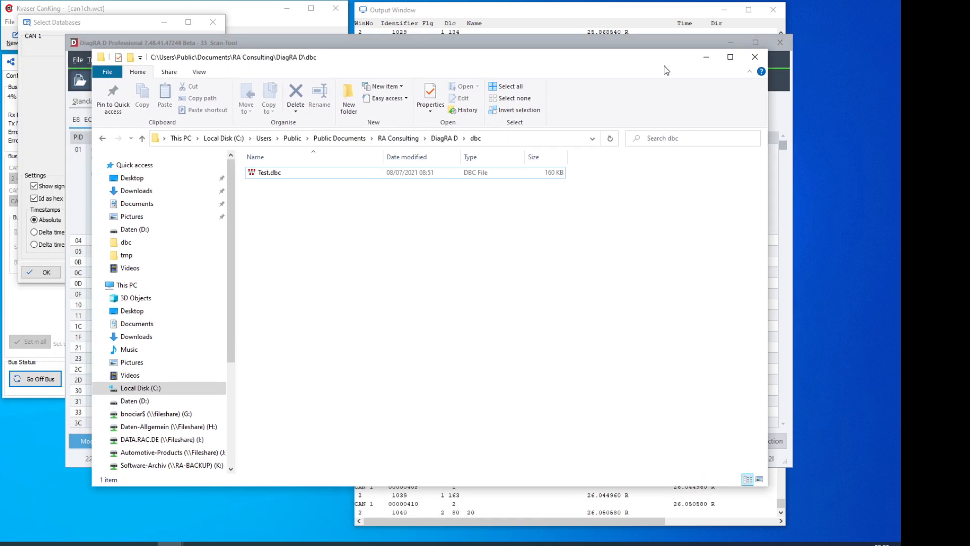
pyautogui.click(495, 141)
pyautogui.hotkey('ctrl', 'c')
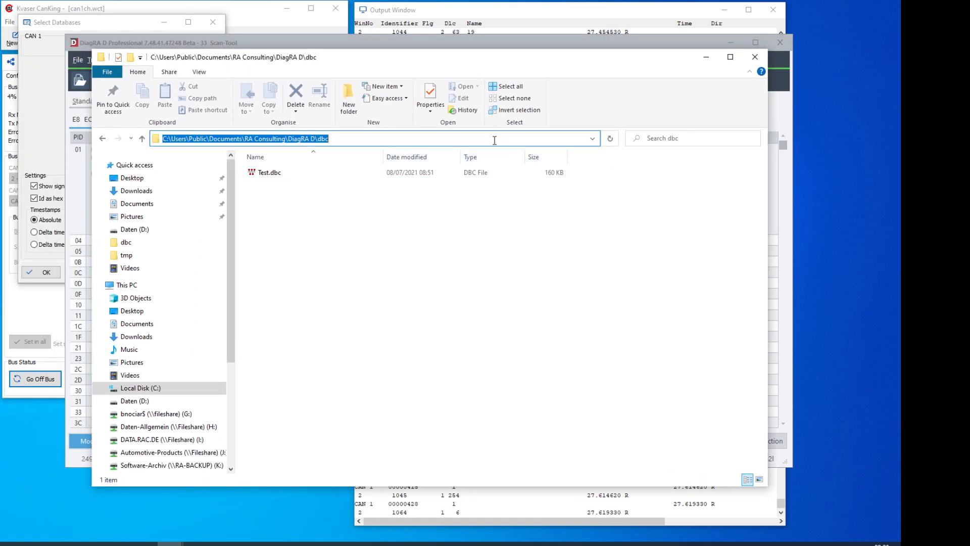
pyautogui.click(761, 63)
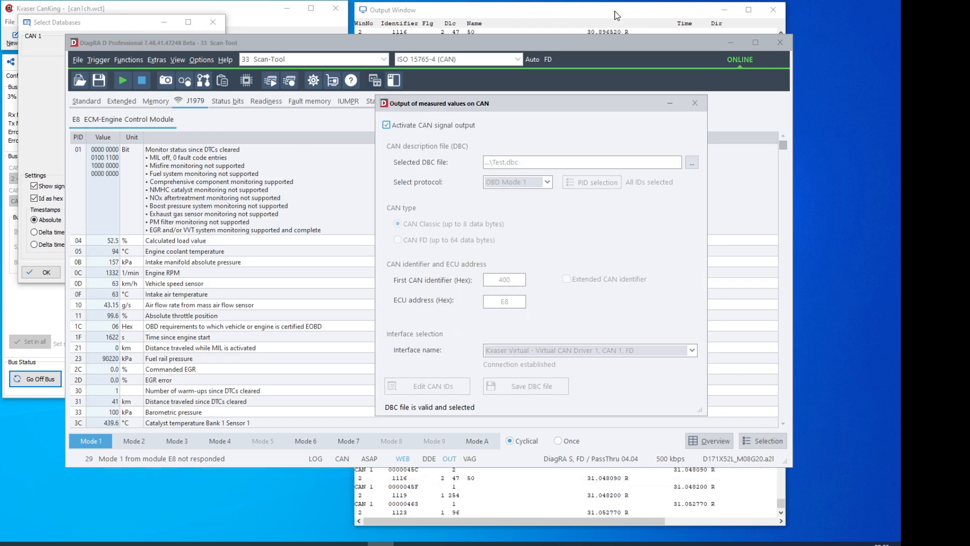
# Step: Return to CanKing and load Test.dbc from C:\Users\Public\Documents\RA Consulting\DiagRA D\dbc as the CAN 1 database
pyautogui.click(734, 44)
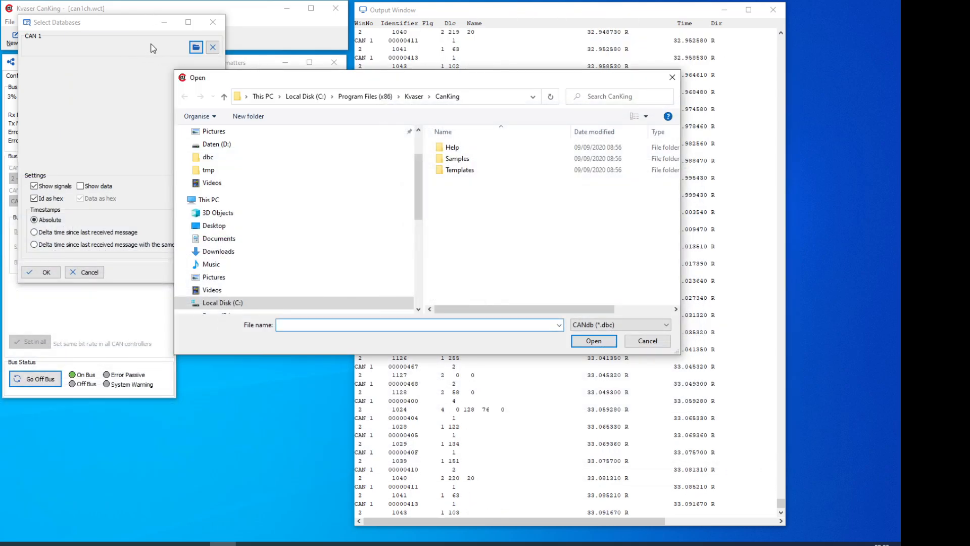
pyautogui.click(471, 95)
pyautogui.hotkey('ctrl', 'v')
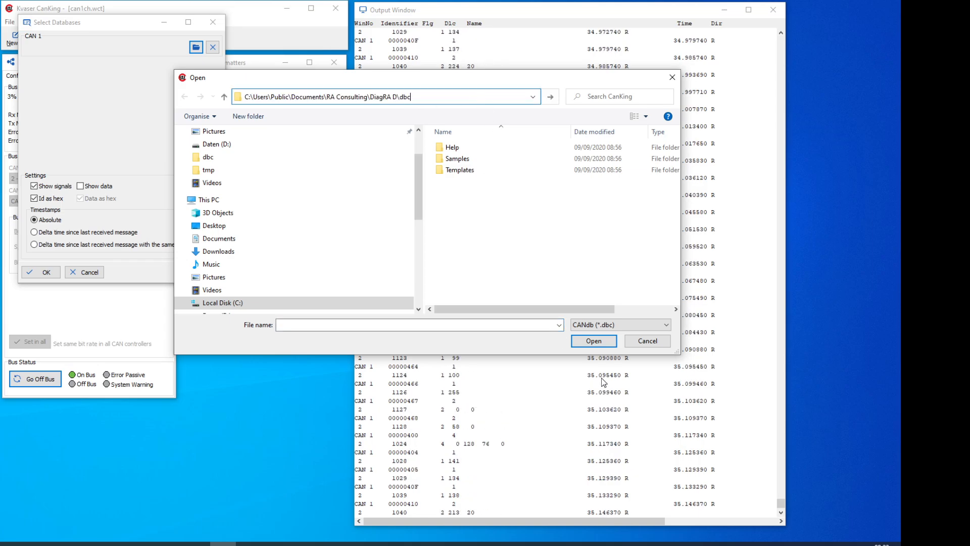
pyautogui.click(601, 347)
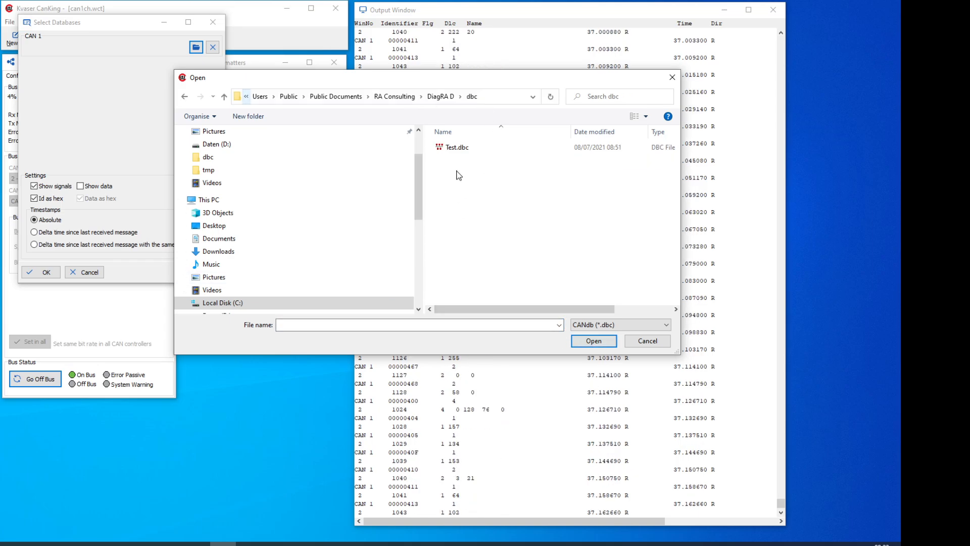
pyautogui.doubleClick(457, 148)
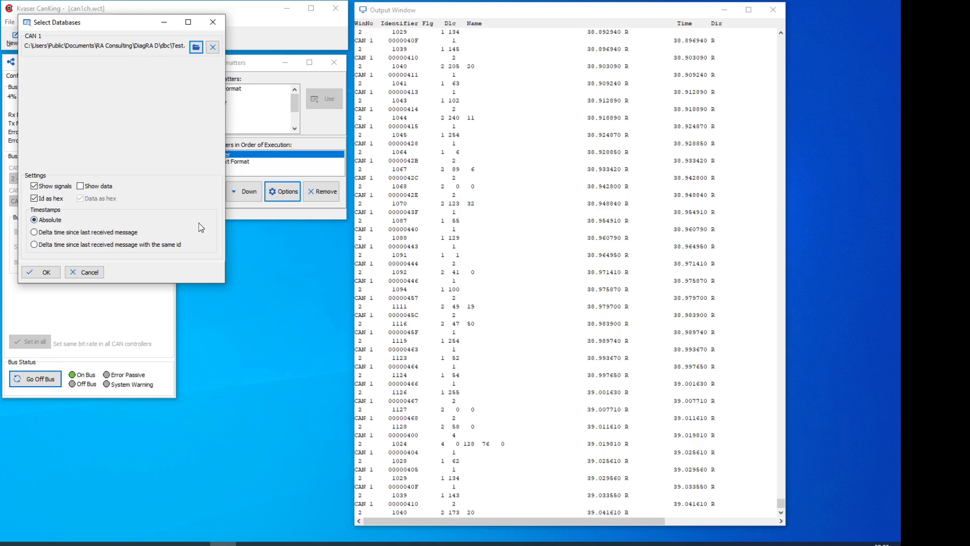
pyautogui.click(53, 275)
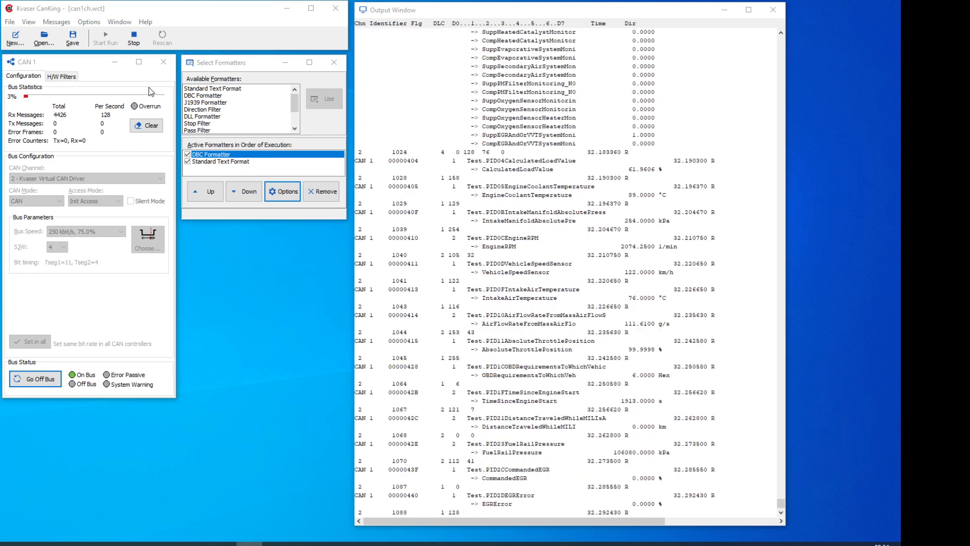
# Step: Stop the CanKing run, switch to DiagRA X, and add a workspace named Test ws
pyautogui.click(137, 40)
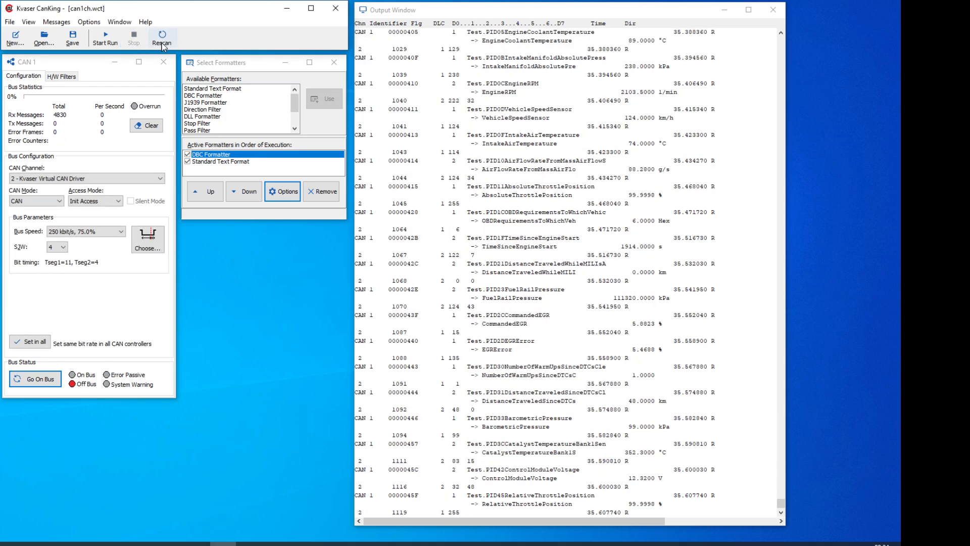
pyautogui.click(287, 9)
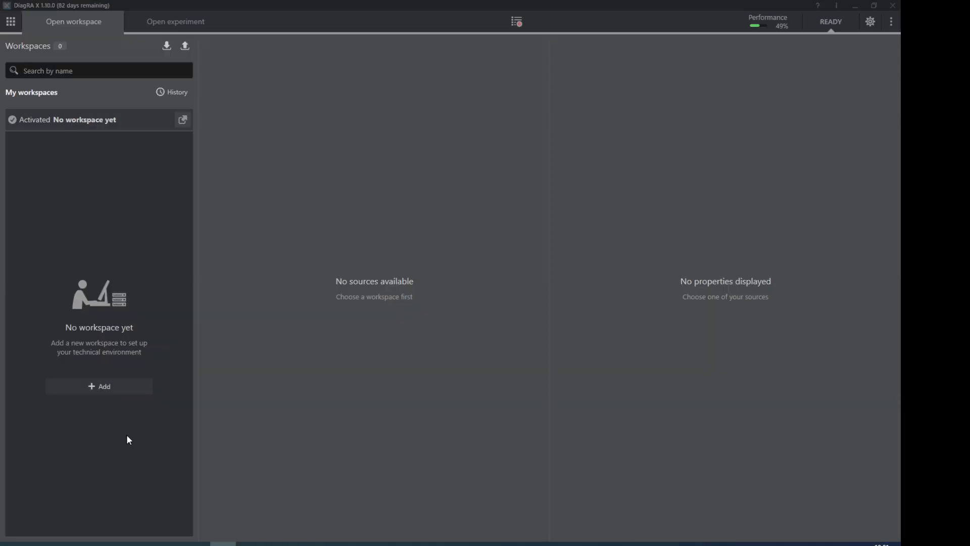
pyautogui.click(119, 391)
pyautogui.write('Test')
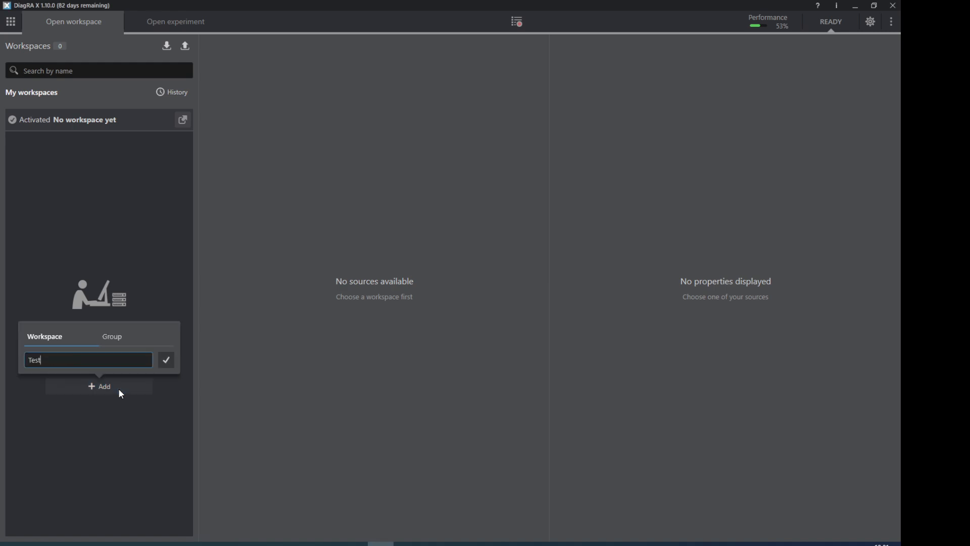
pyautogui.write(' ws')
pyautogui.click(169, 361)
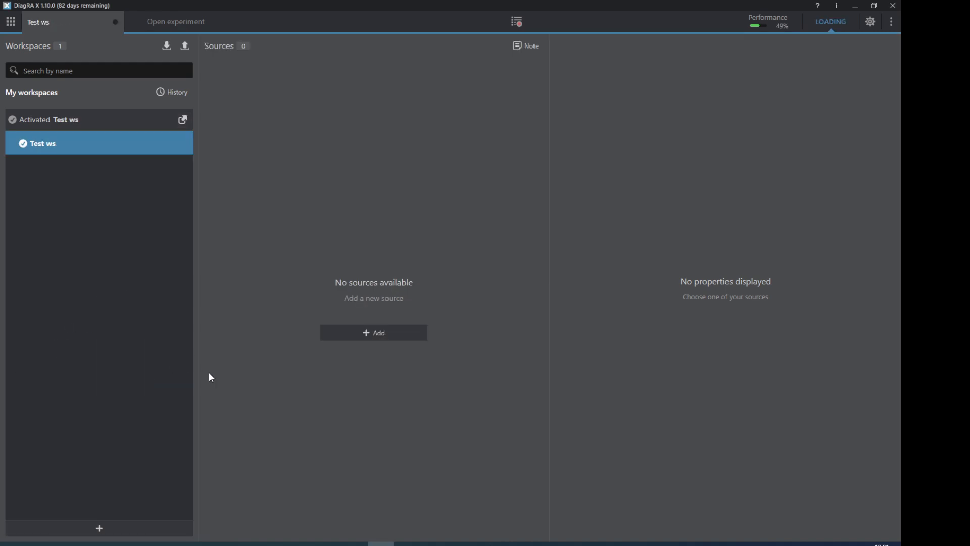
# Step: Add a generic CAN bus source to the Test ws workspace and assign Test.dbc as its description file
pyautogui.click(364, 334)
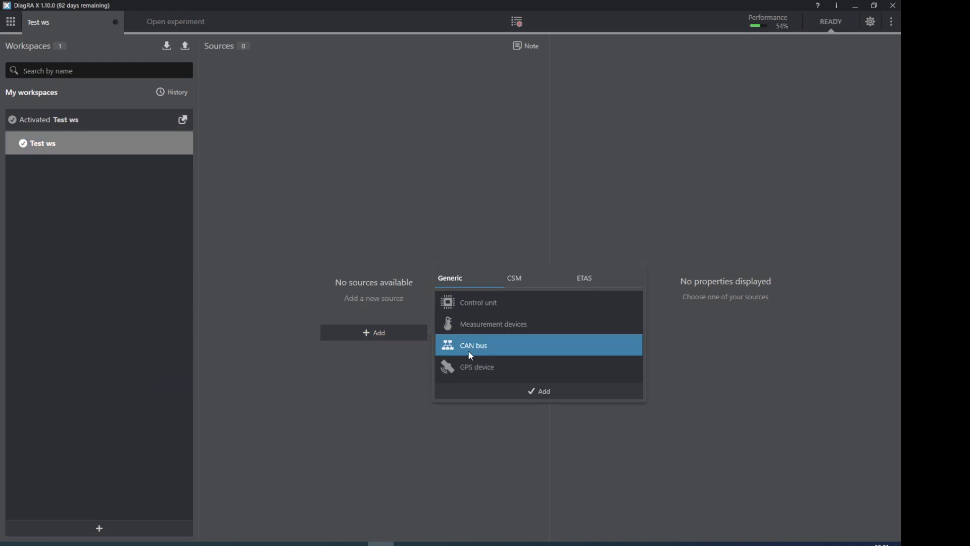
pyautogui.click(532, 393)
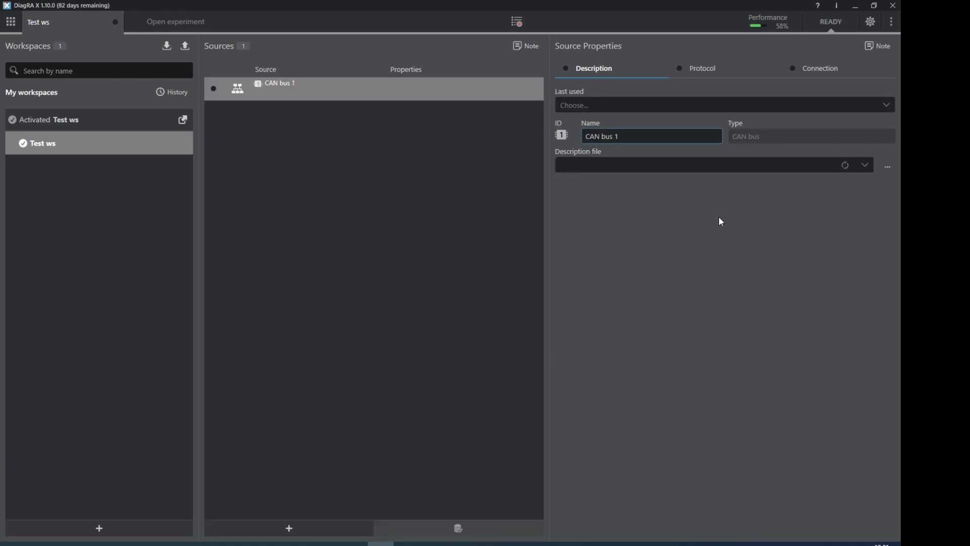
pyautogui.click(888, 166)
pyautogui.doubleClick(382, 169)
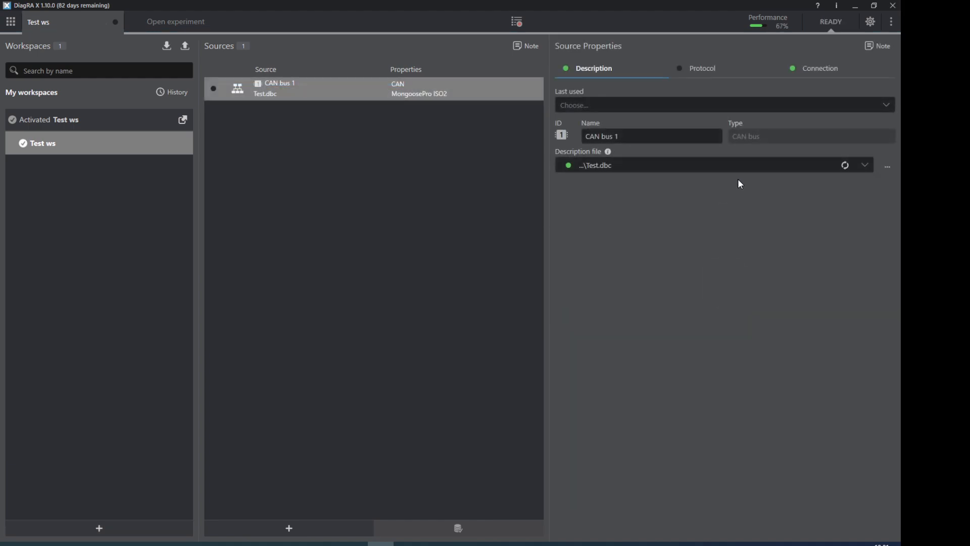
# Step: Assign Kvaser Virtual CAN Driver 1 (CAN2) to logical interface CAN 1 and connect the CAN bus source via the CAN protocol
pyautogui.click(704, 76)
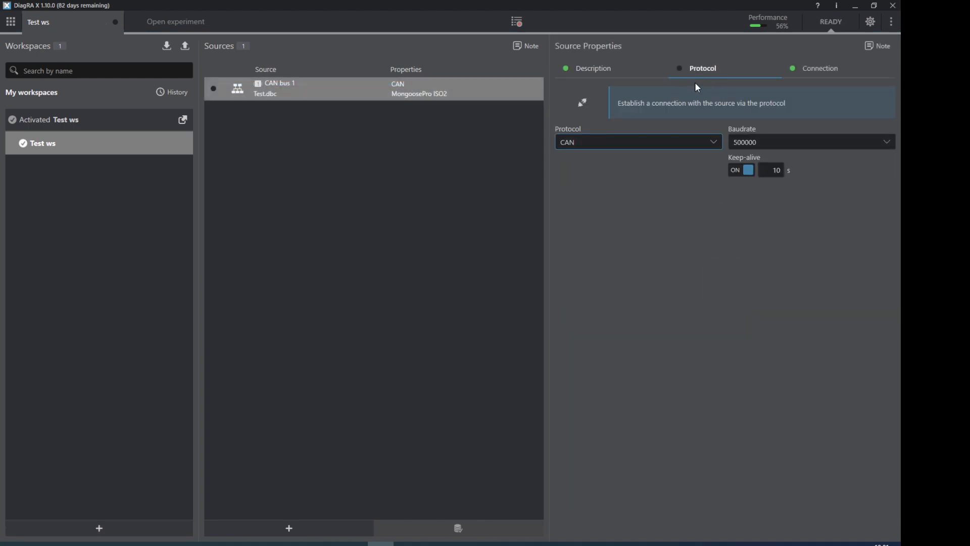
pyautogui.click(869, 22)
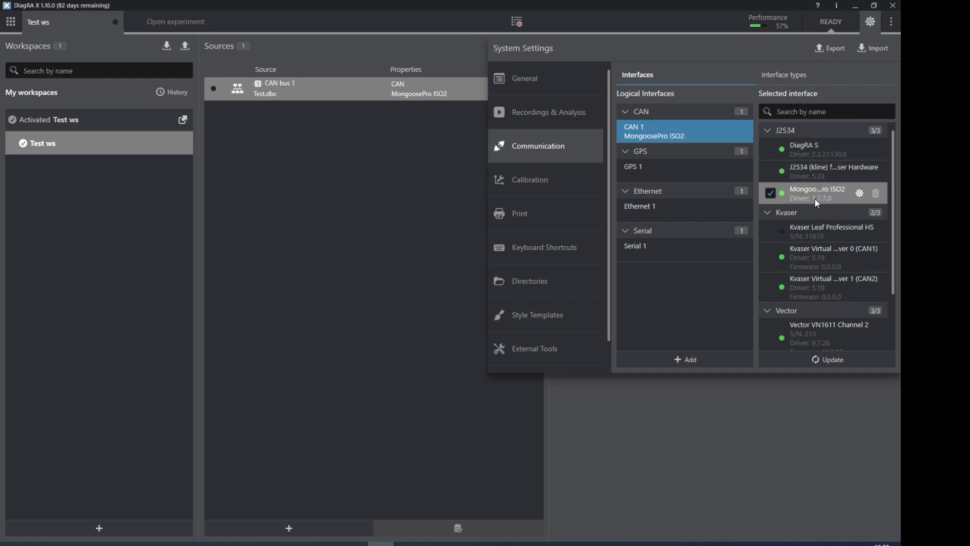
pyautogui.click(770, 288)
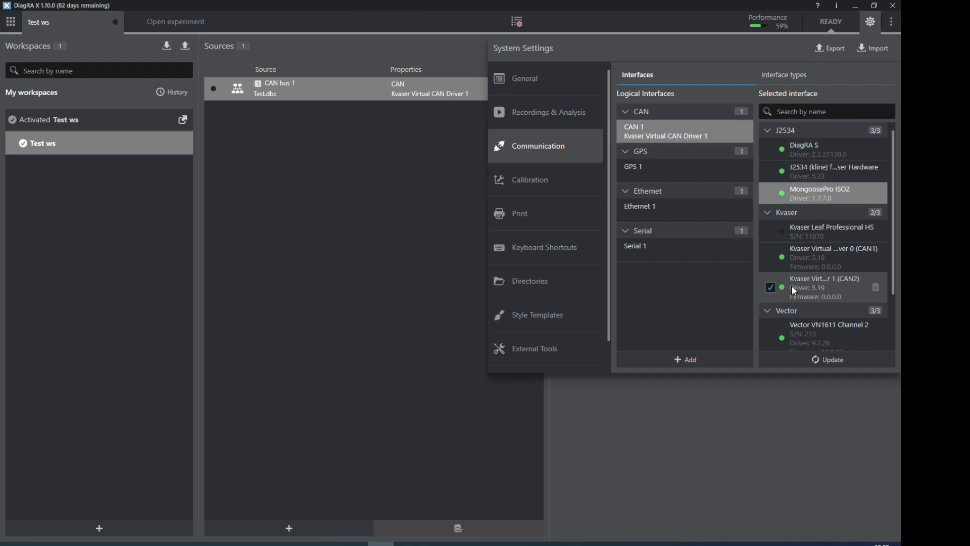
pyautogui.click(834, 282)
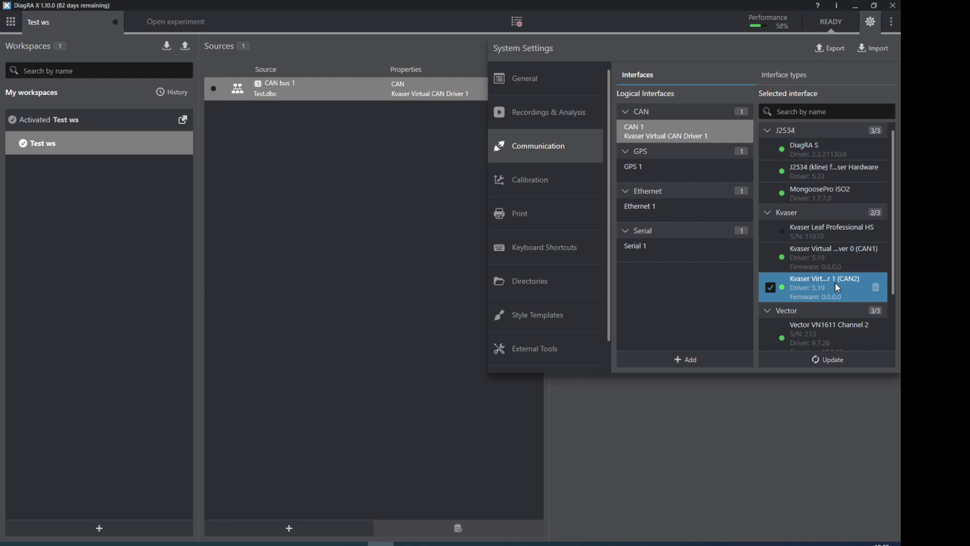
pyautogui.click(868, 25)
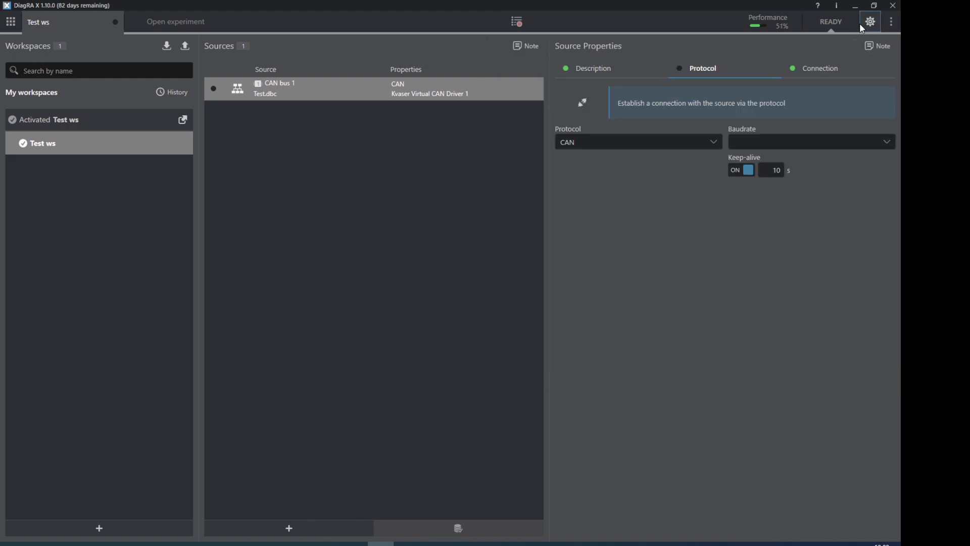
pyautogui.click(582, 105)
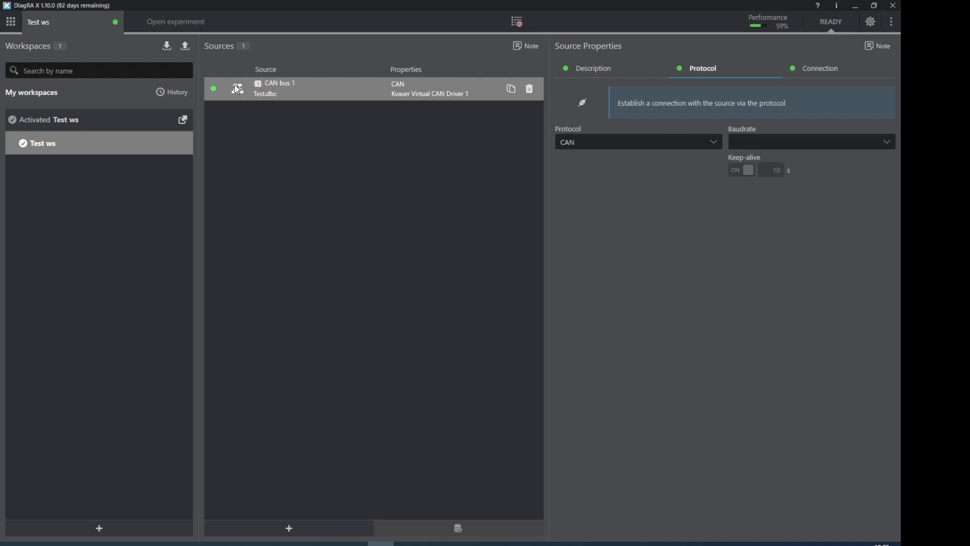
# Step: Add an experiment named Test ex
pyautogui.click(171, 22)
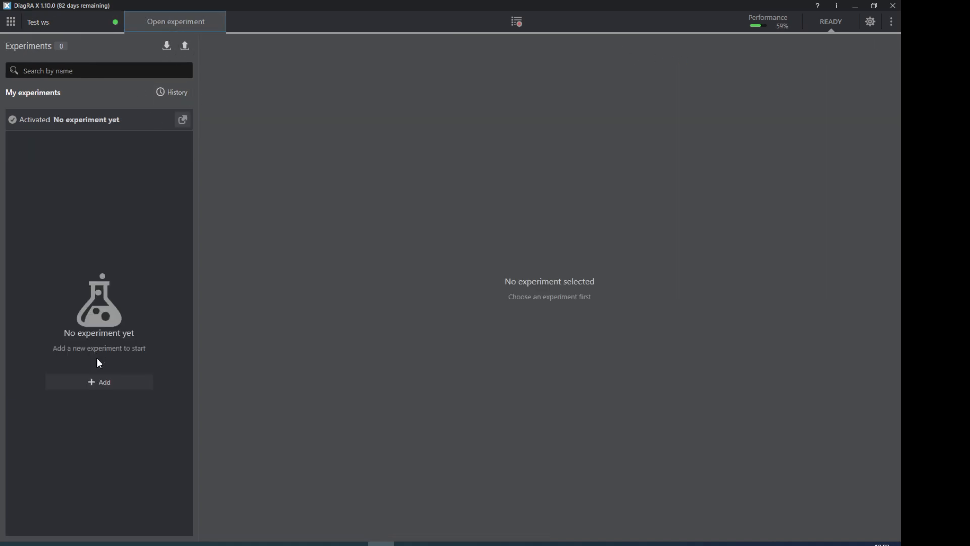
pyautogui.click(99, 382)
pyautogui.write('Test')
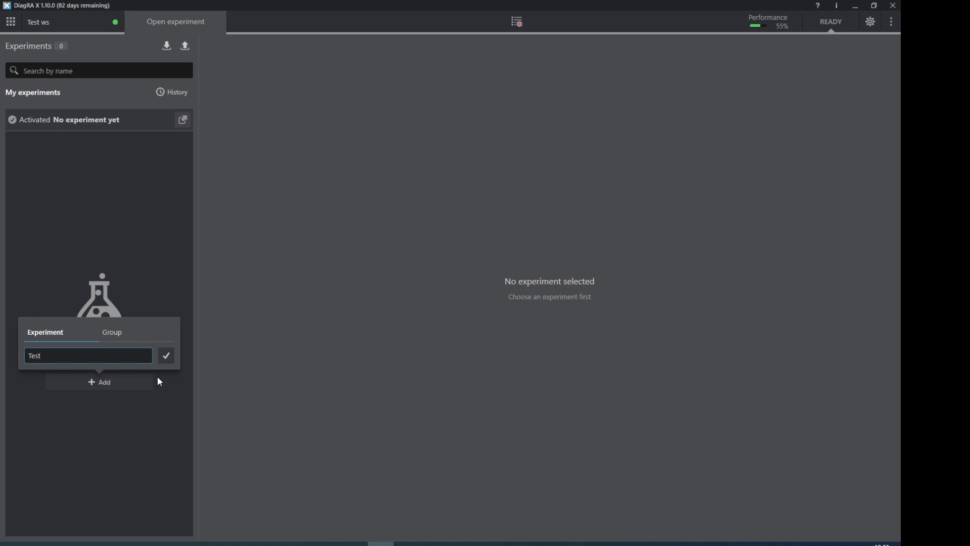
pyautogui.write(' ex')
pyautogui.click(168, 356)
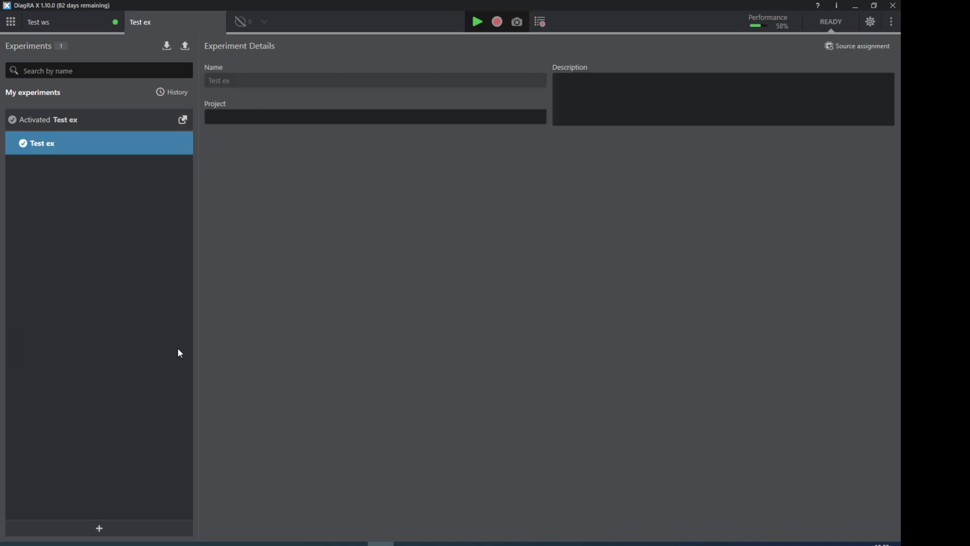
# Step: Open the measurement view of the Test ex experiment and add a worksheet from the Oscilloscope template
pyautogui.click(239, 23)
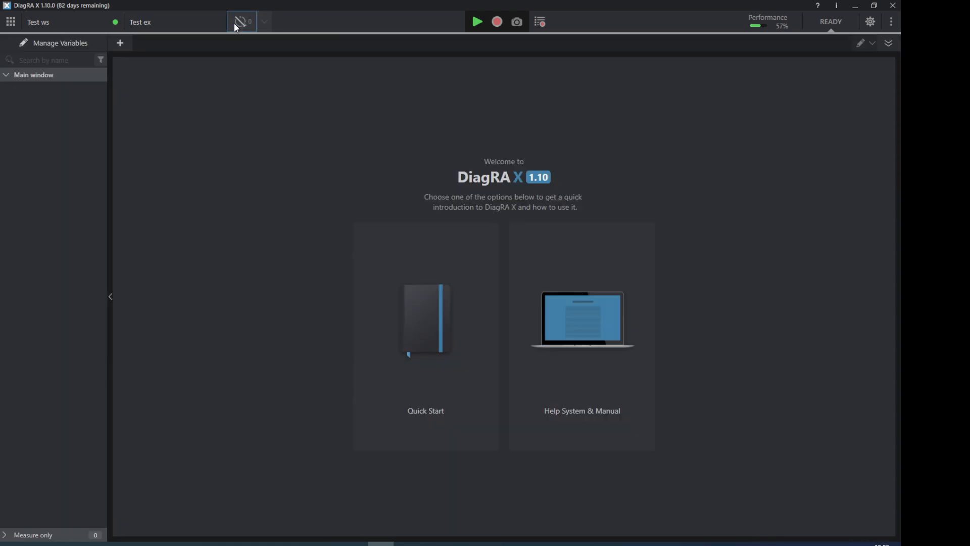
pyautogui.click(121, 44)
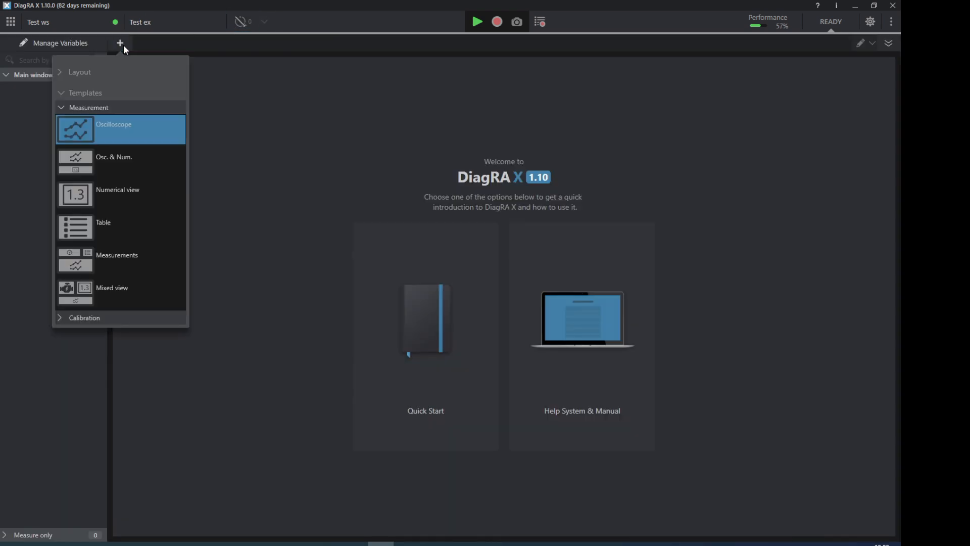
pyautogui.click(101, 129)
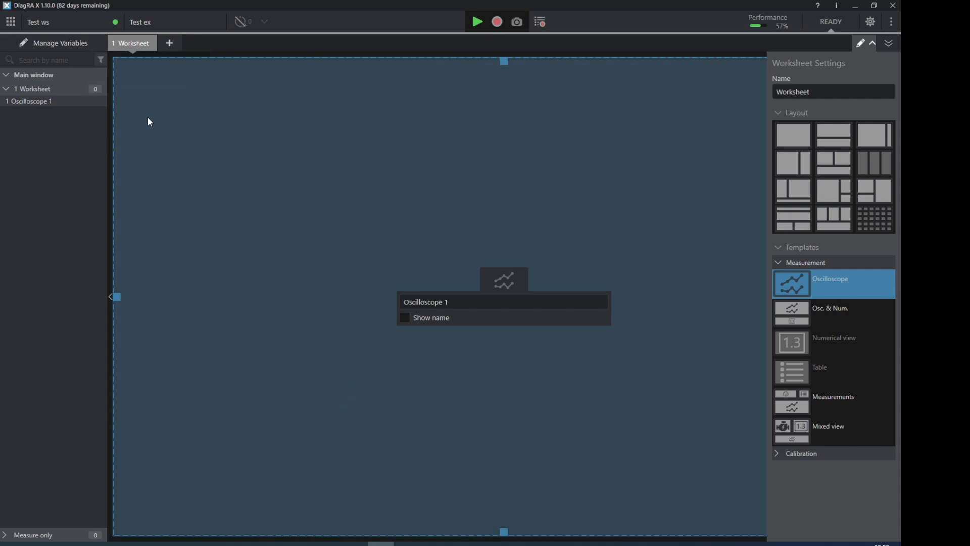
# Step: Add the variables AbsoluteLoadValue, AmbientAirTemperature, CalculatedLoadValue and EngineRPM together to Oscilloscope 1
pyautogui.click(67, 49)
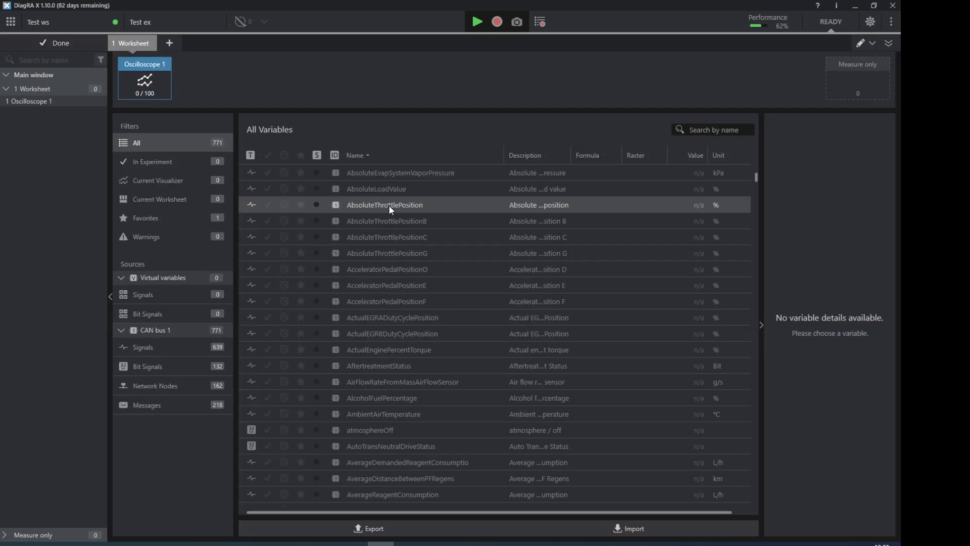
pyautogui.click(373, 192)
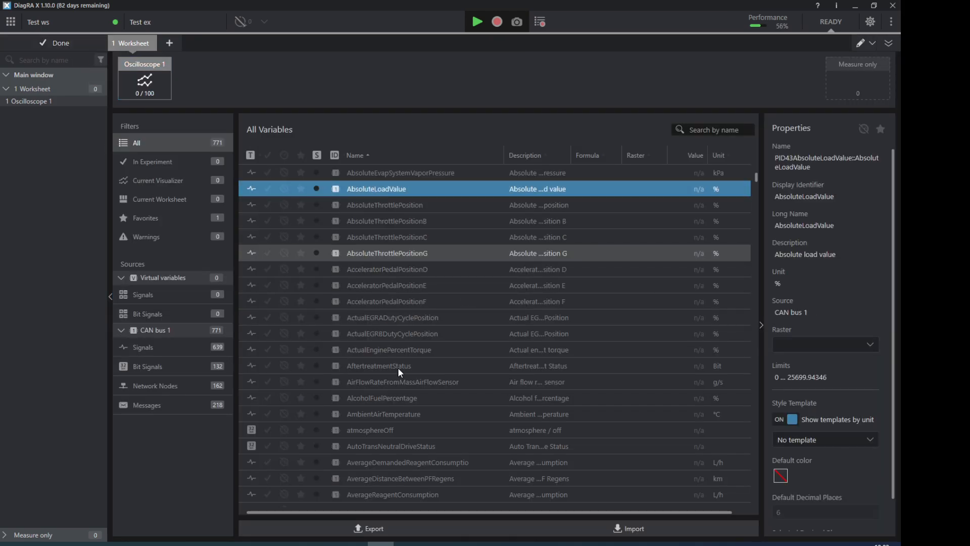
pyautogui.keyDown('ctrl'); pyautogui.click(409, 414); pyautogui.keyUp('ctrl')
pyautogui.scroll(-7, 410, 413)
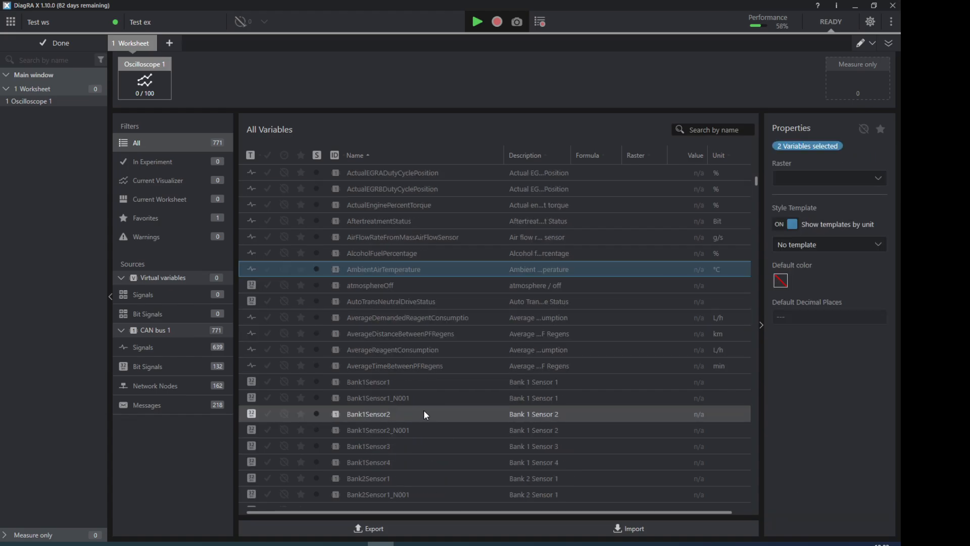
pyautogui.scroll(-3, 427, 410)
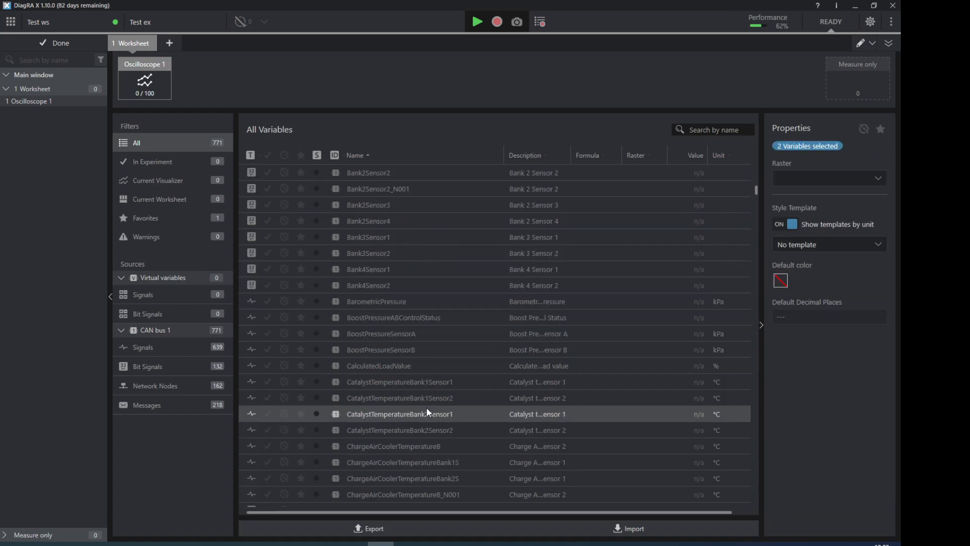
pyautogui.keyDown('ctrl'); pyautogui.click(399, 364); pyautogui.keyUp('ctrl')
pyautogui.scroll(-16, 399, 362)
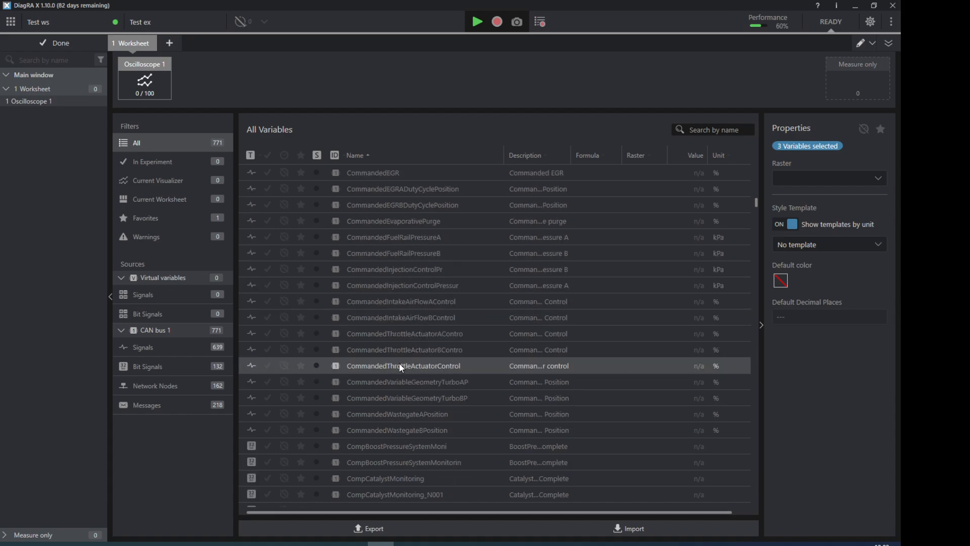
pyautogui.scroll(-12, 398, 362)
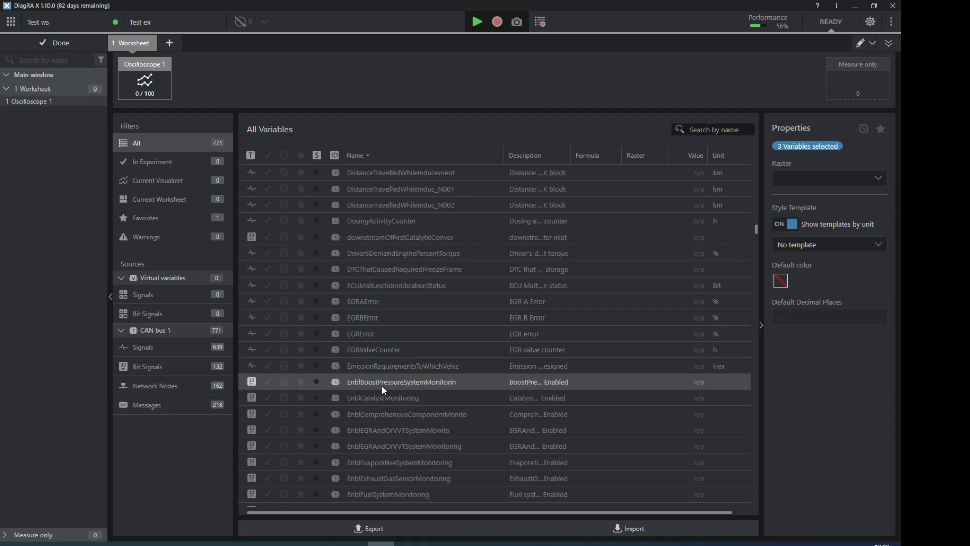
pyautogui.scroll(-8, 384, 380)
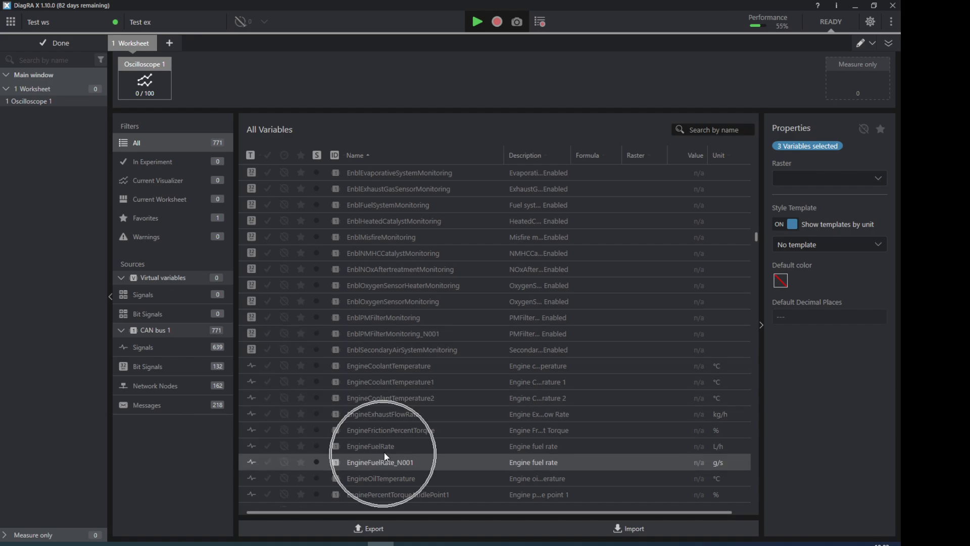
pyautogui.keyDown('ctrl'); pyautogui.click(376, 492); pyautogui.keyUp('ctrl')
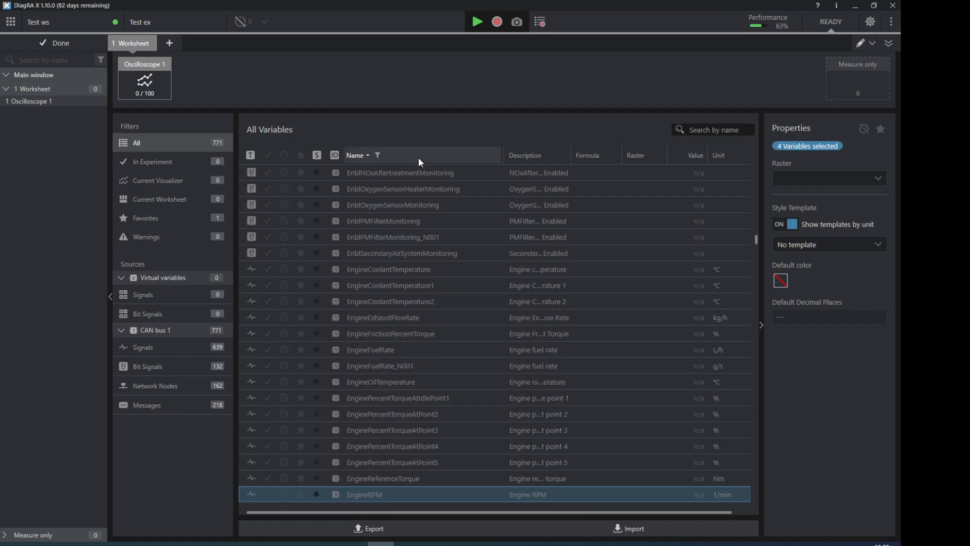
pyautogui.moveTo(383, 496); pyautogui.dragTo(165, 82)
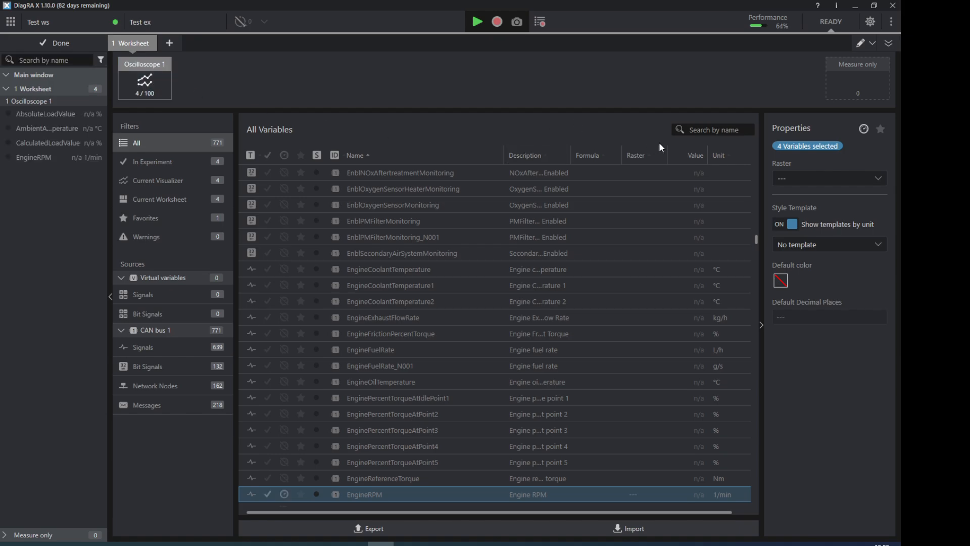
# Step: Filter the variables by *speed, add VehicleSpeedSensor to Oscilloscope 1 and finish managing variables
pyautogui.click(720, 130)
pyautogui.write('speed')
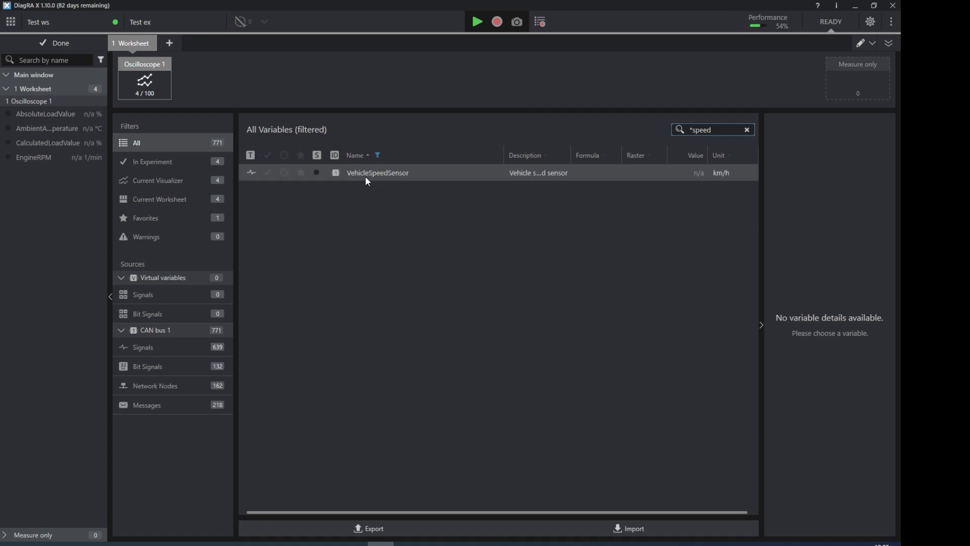
pyautogui.moveTo(365, 174); pyautogui.dragTo(150, 87)
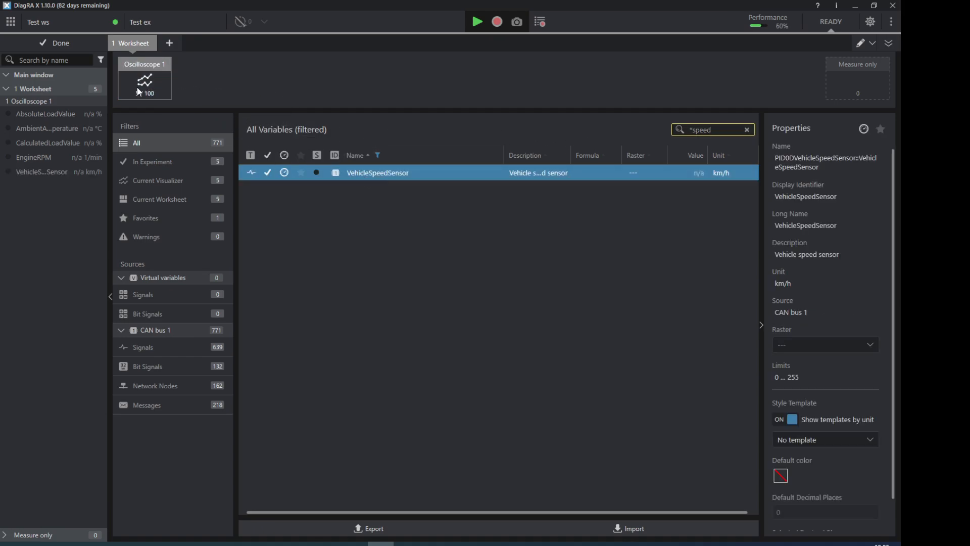
pyautogui.click(79, 47)
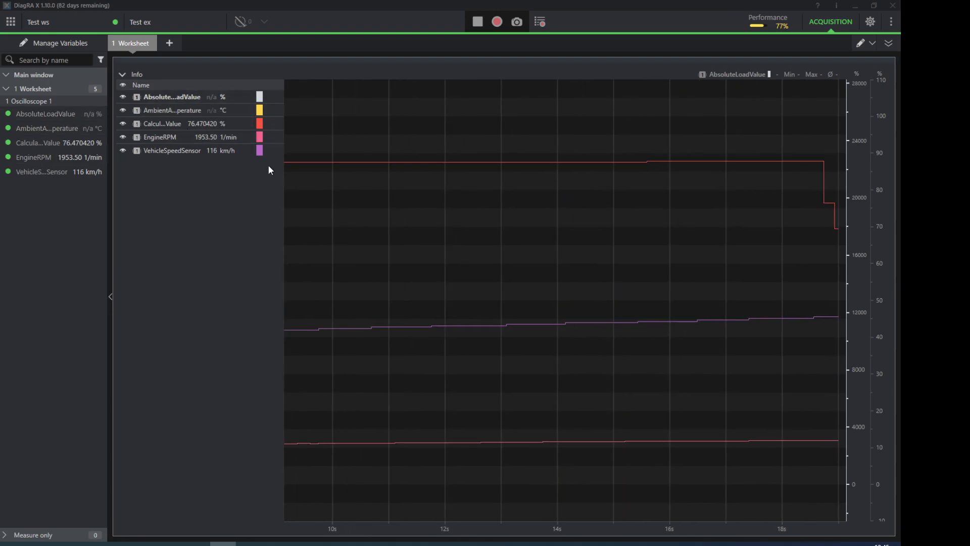
# Step: Switch to DiagRA D to compare its Mode 1 values with the measured signals, and return to DiagRA X
pyautogui.click(328, 543)
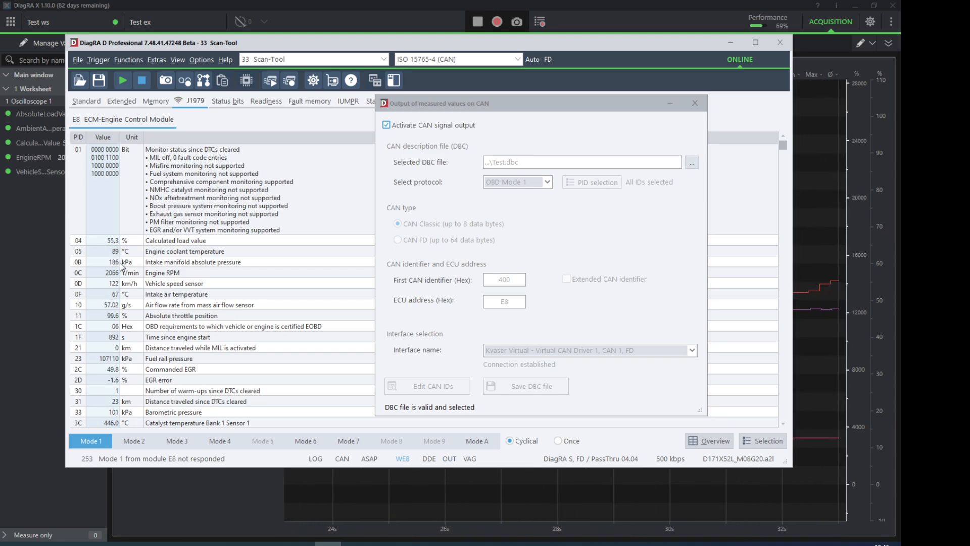
pyautogui.click(365, 9)
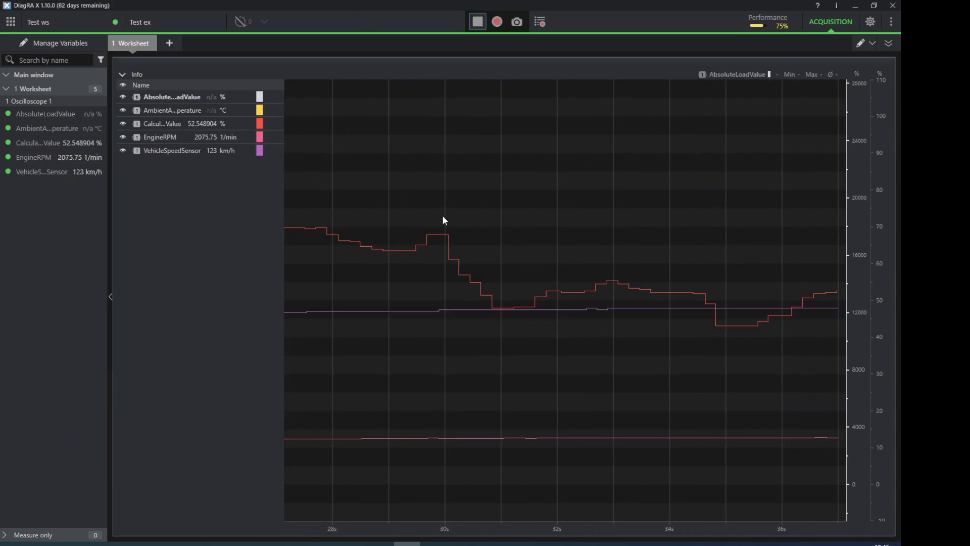
# Step: Hide the AbsoluteLoadValue, AmbientAirTemperature, CalculatedLoadValue and EngineRPM curves and enlarge the scale of the VehicleSpeedSensor axis
pyautogui.click(123, 96)
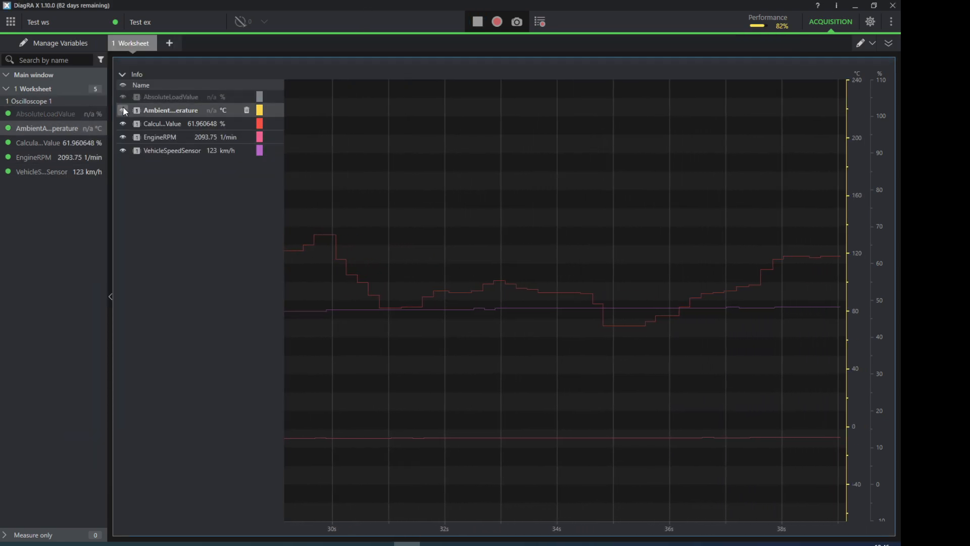
pyautogui.click(123, 109)
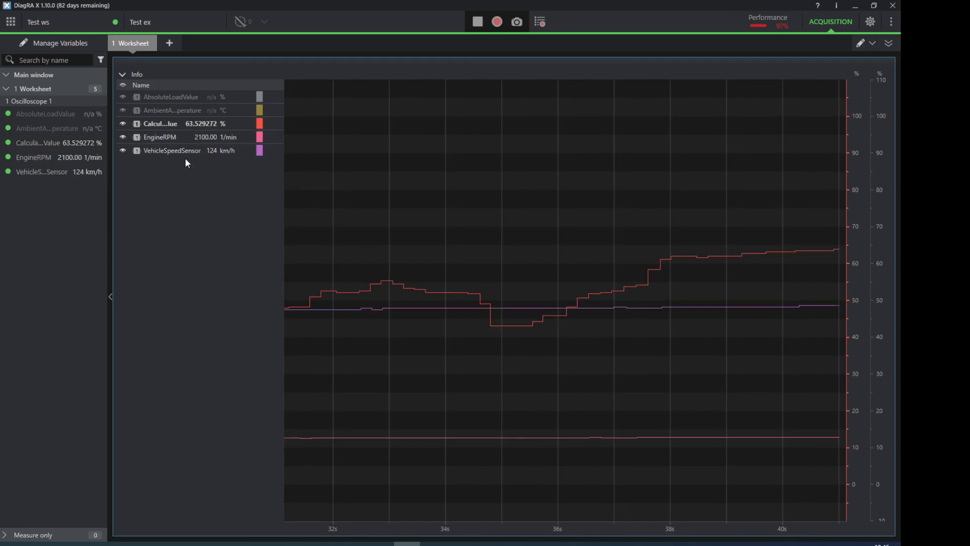
pyautogui.click(123, 124)
pyautogui.click(124, 142)
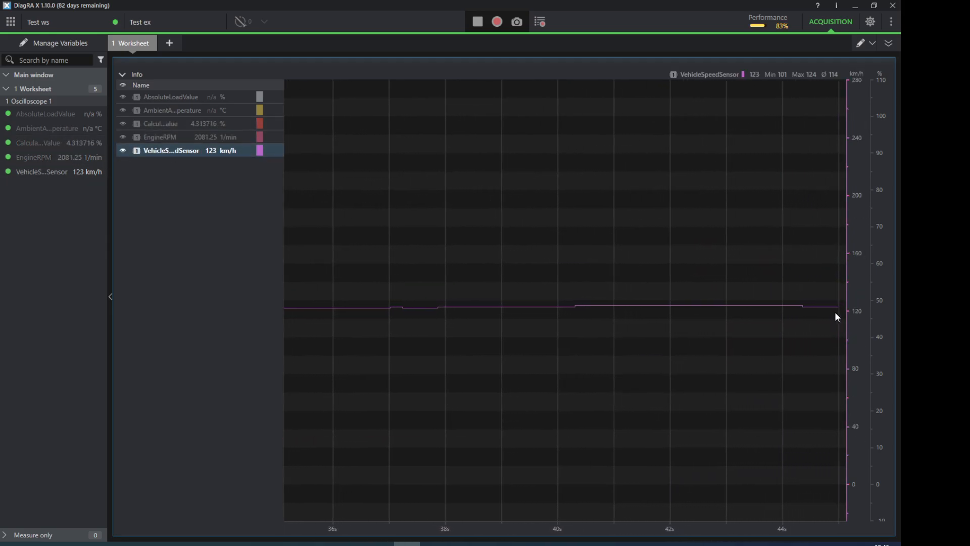
pyautogui.scroll(10, 857, 310)
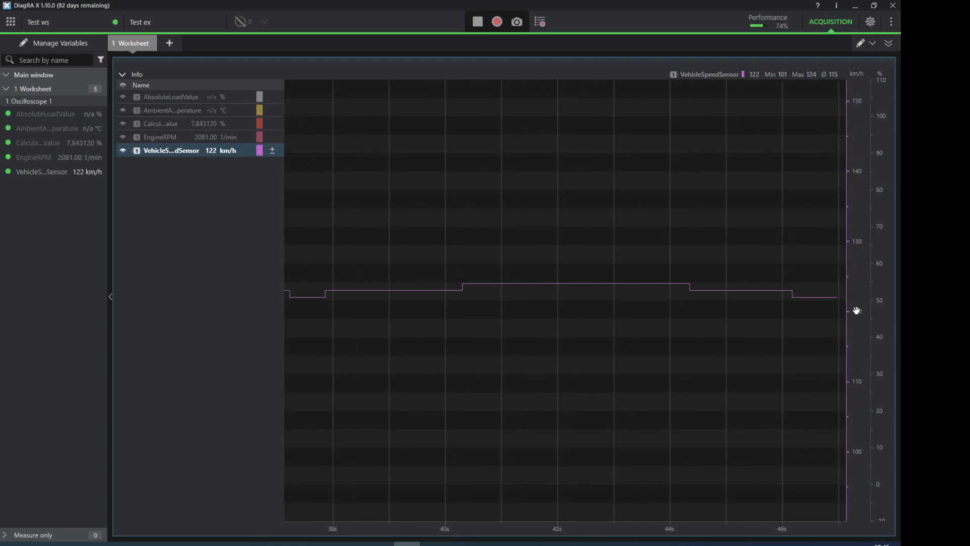
pyautogui.scroll(3, 854, 303)
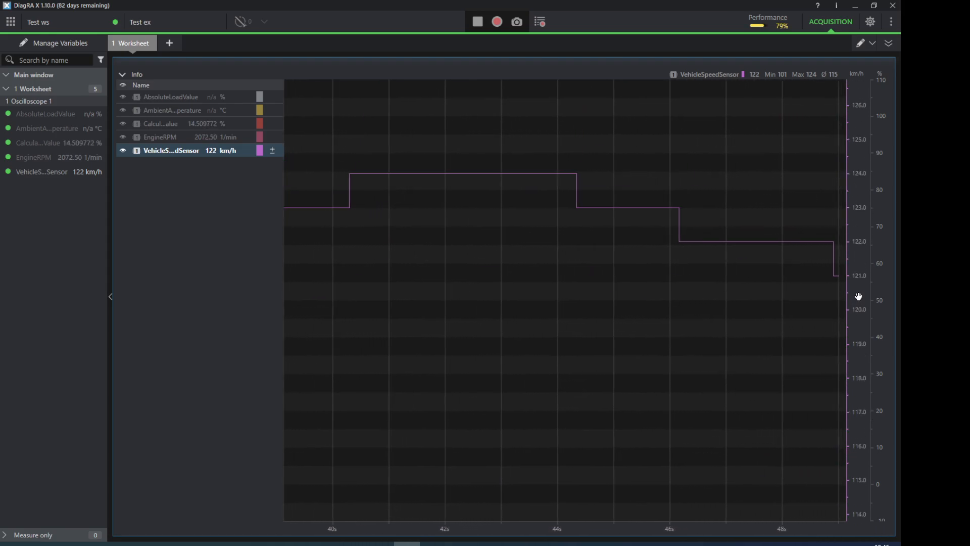
# Step: Show the EngineRPM curve again and shift and enlarge its value axis to cover about 1980 to 2220 1/min
pyautogui.click(151, 137)
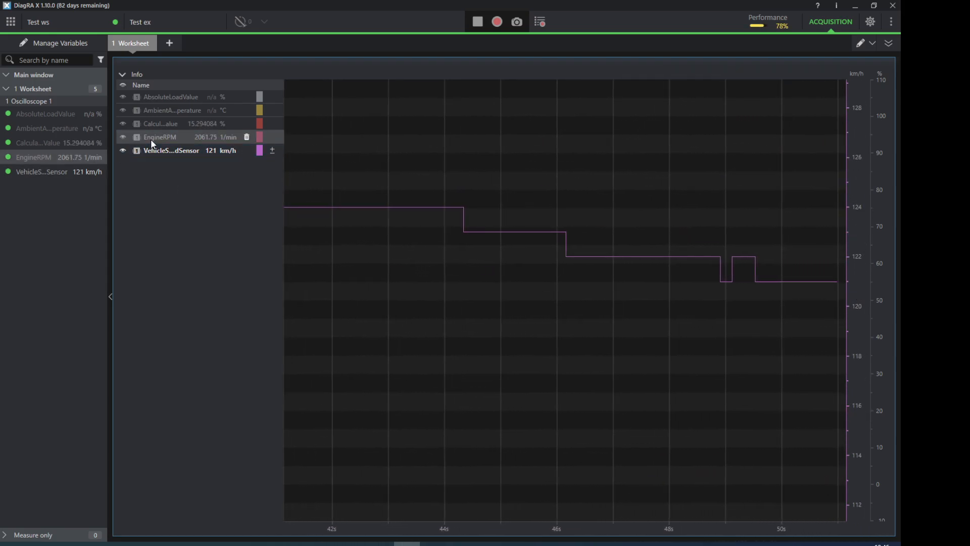
pyautogui.click(123, 137)
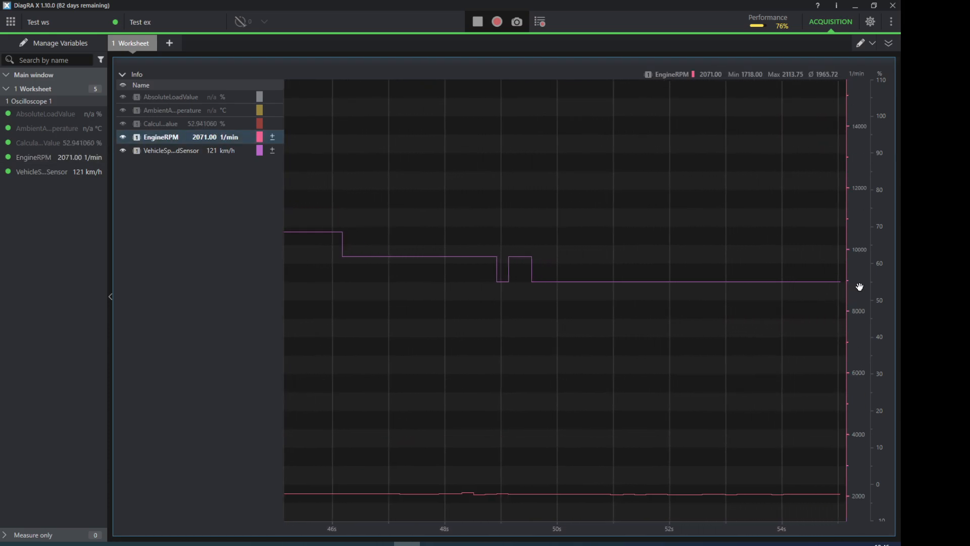
pyautogui.moveTo(860, 442); pyautogui.dragTo(859, 343)
pyautogui.scroll(5, 859, 341)
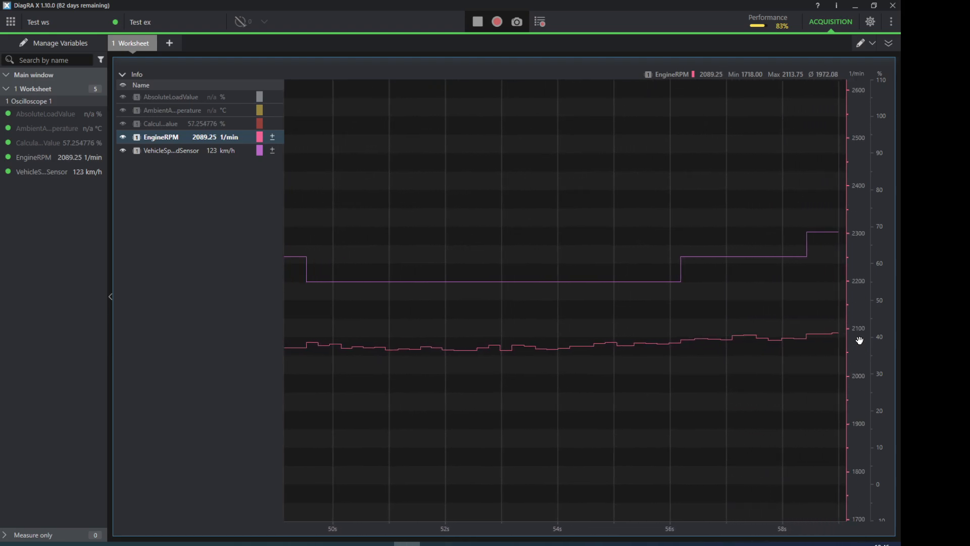
pyautogui.scroll(1, 859, 338)
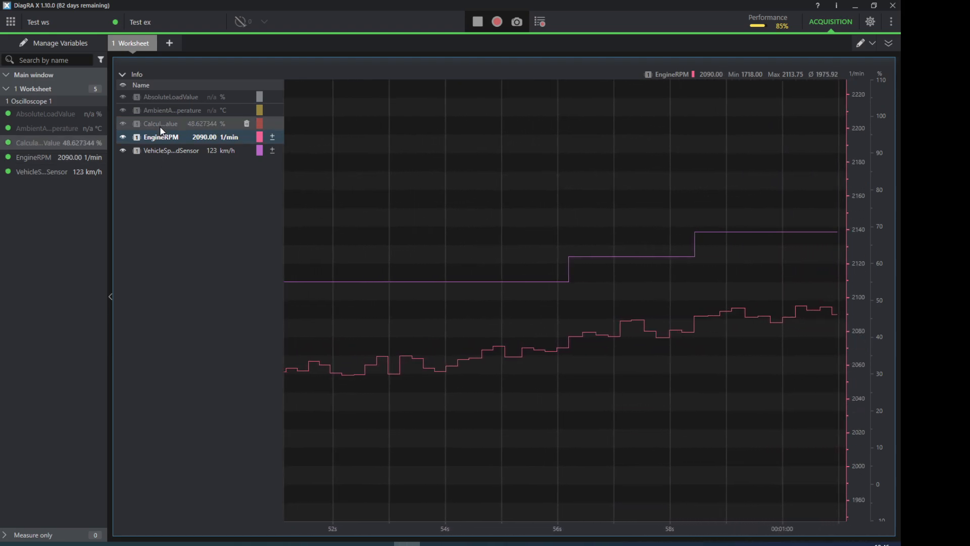
# Step: Show the CalculatedLoadValue curve again and rescale its value axis to about 40 to 80 %
pyautogui.click(122, 122)
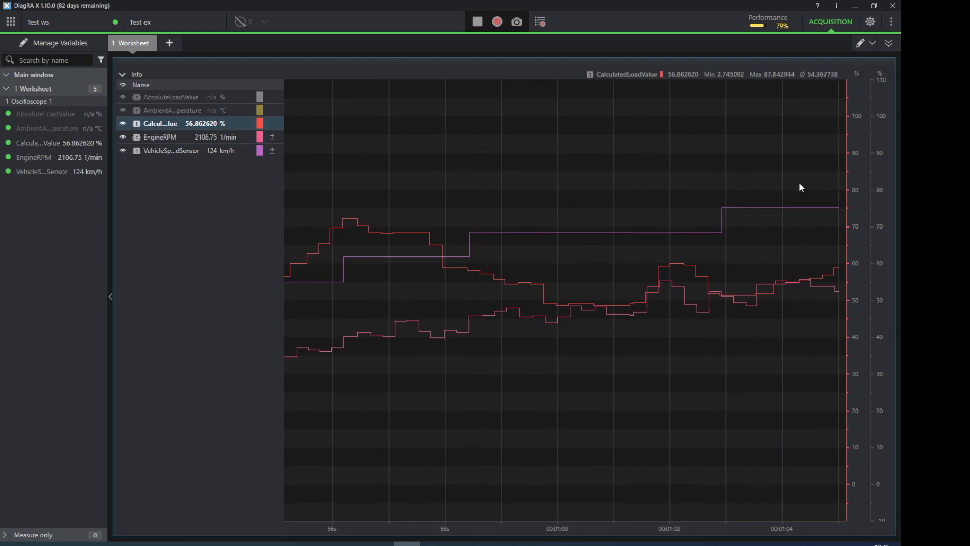
pyautogui.scroll(1, 854, 199)
pyautogui.scroll(3, 857, 230)
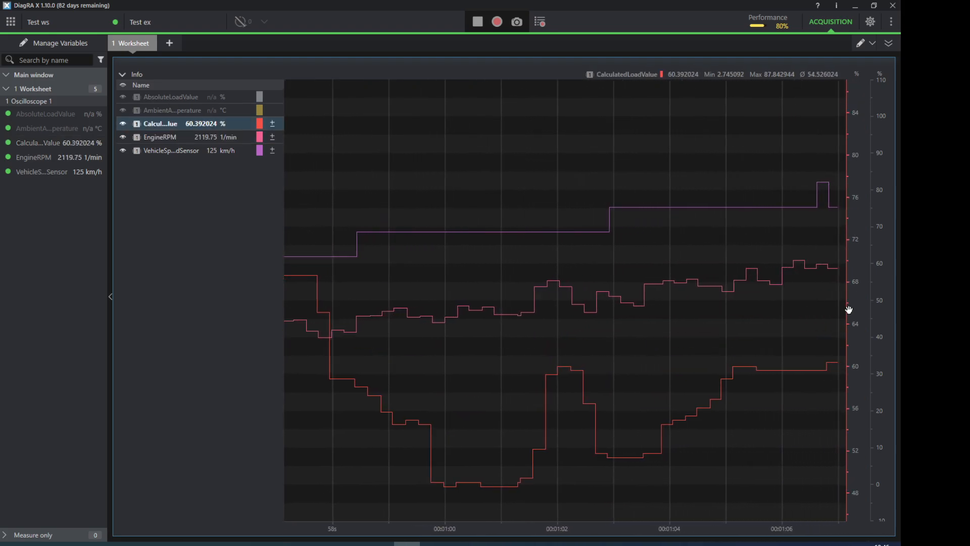
pyautogui.moveTo(854, 376); pyautogui.dragTo(855, 319)
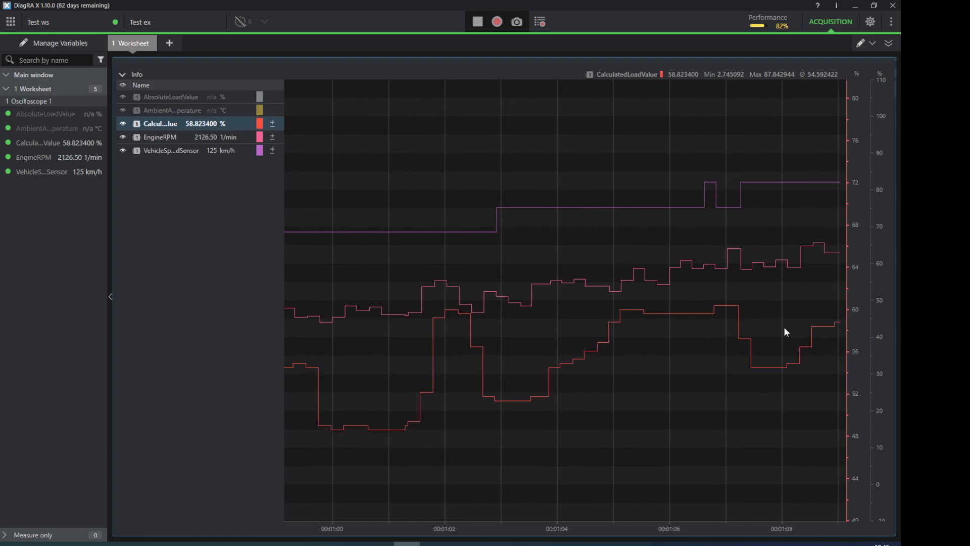
# Step: Set the colour of the CalculatedLoadValue curve to yellow
pyautogui.click(259, 125)
pyautogui.click(319, 100)
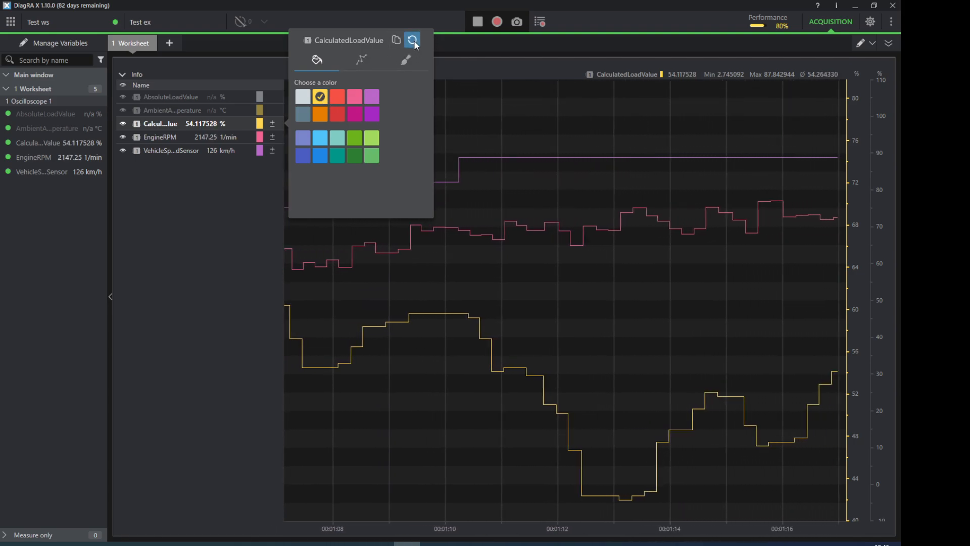
pyautogui.click(413, 42)
pyautogui.click(320, 97)
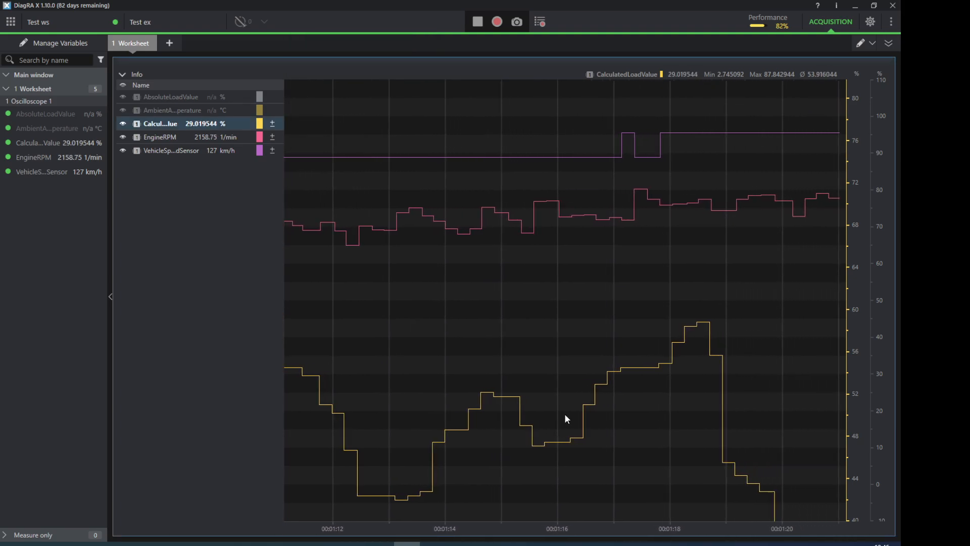
# Step: Widen and shift the CalculatedLoadValue axis so that it spans about 0 to 100 %
pyautogui.scroll(-4, 860, 464)
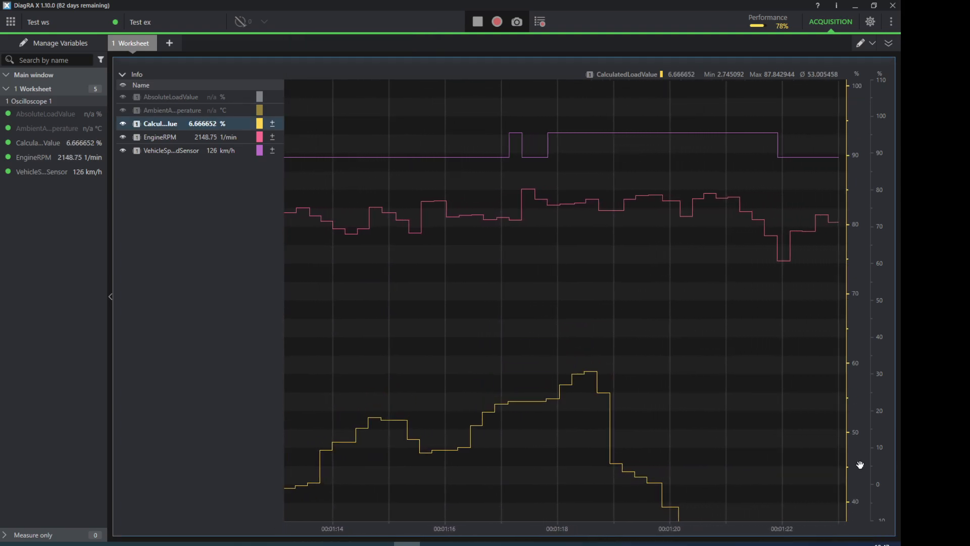
pyautogui.moveTo(857, 469); pyautogui.dragTo(856, 371)
pyautogui.moveTo(859, 452); pyautogui.dragTo(866, 417)
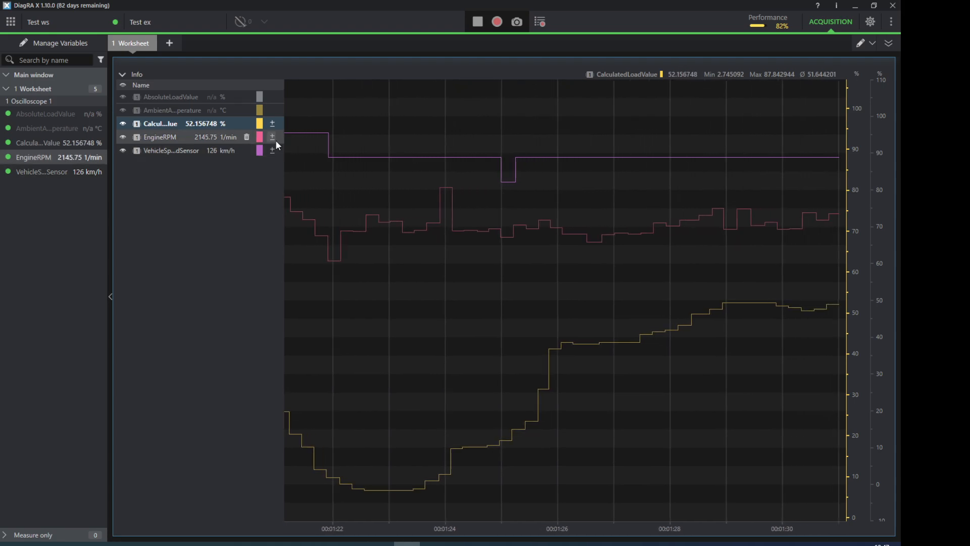
# Step: Stop the running measurement in the Test ex experiment
pyautogui.moveTo(513, 48)
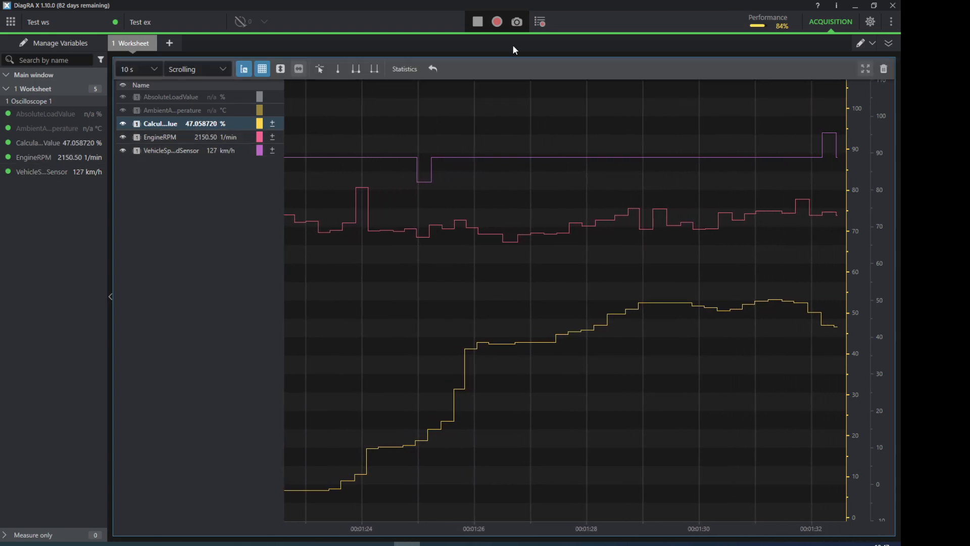
pyautogui.click(477, 22)
pyautogui.moveTo(410, 104)
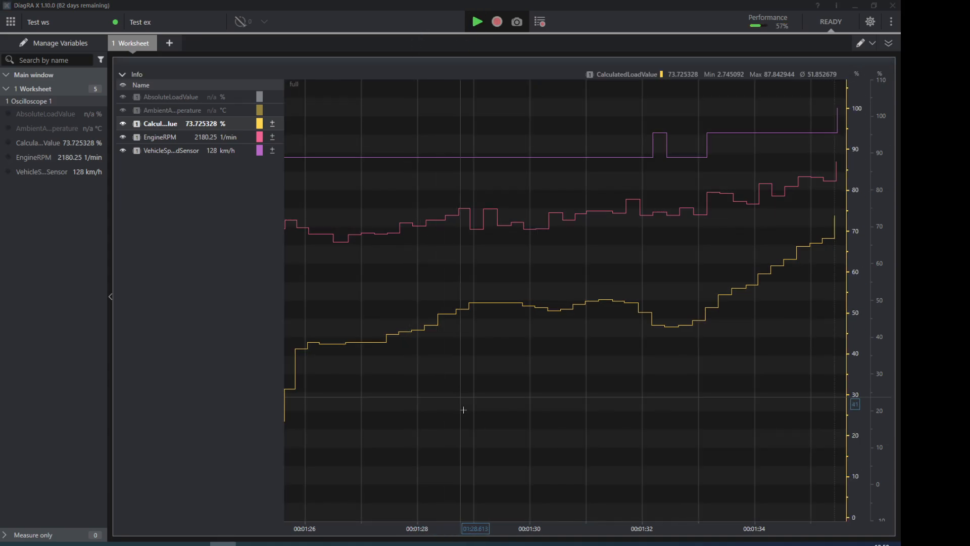
# Step: Switch to DiagRA D, examine the Use CAN FD protocol option in the communication settings and close them without applying changes
pyautogui.click(328, 544)
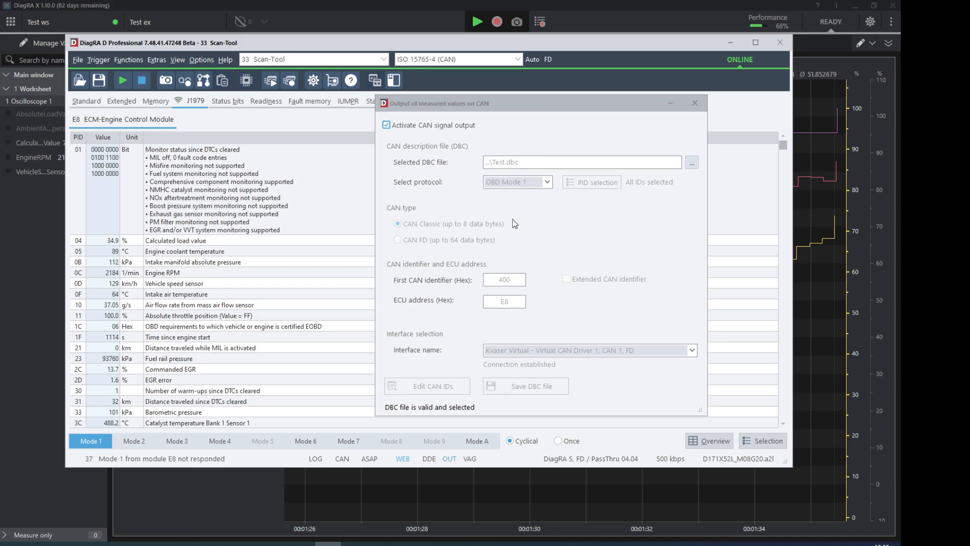
pyautogui.click(203, 61)
pyautogui.click(215, 75)
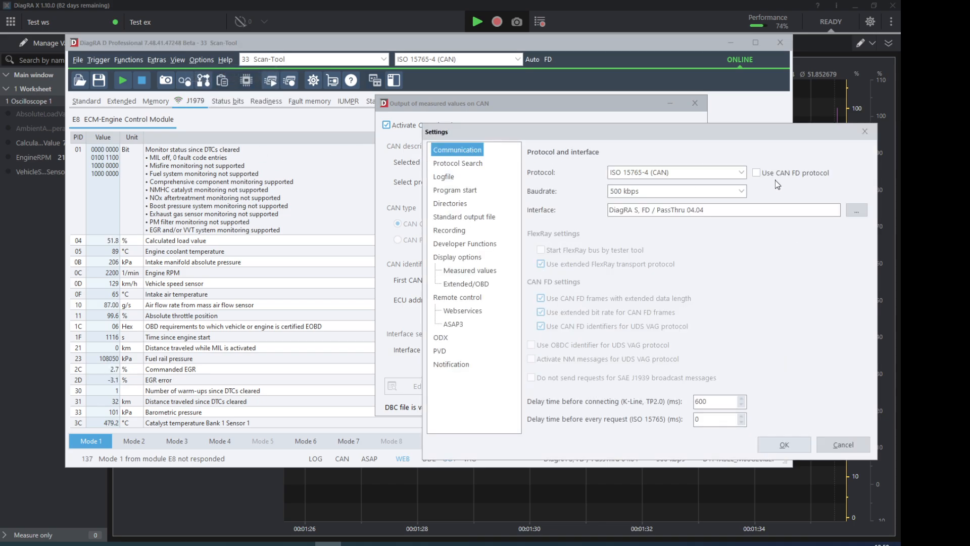
pyautogui.click(757, 174)
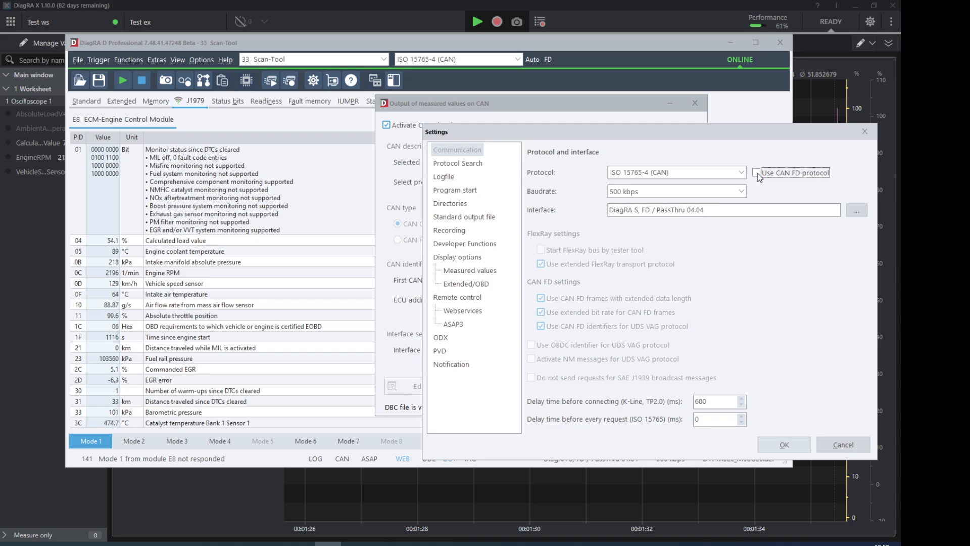
pyautogui.click(862, 132)
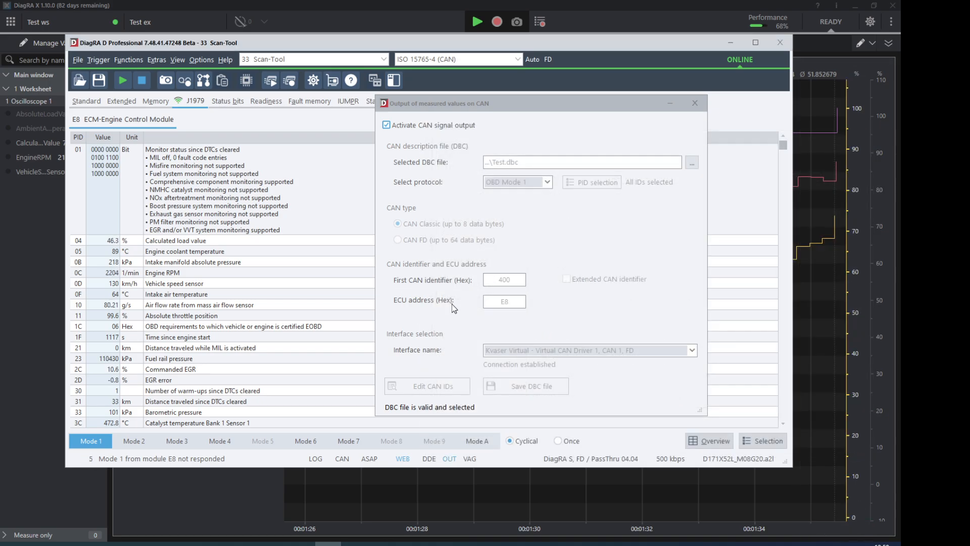